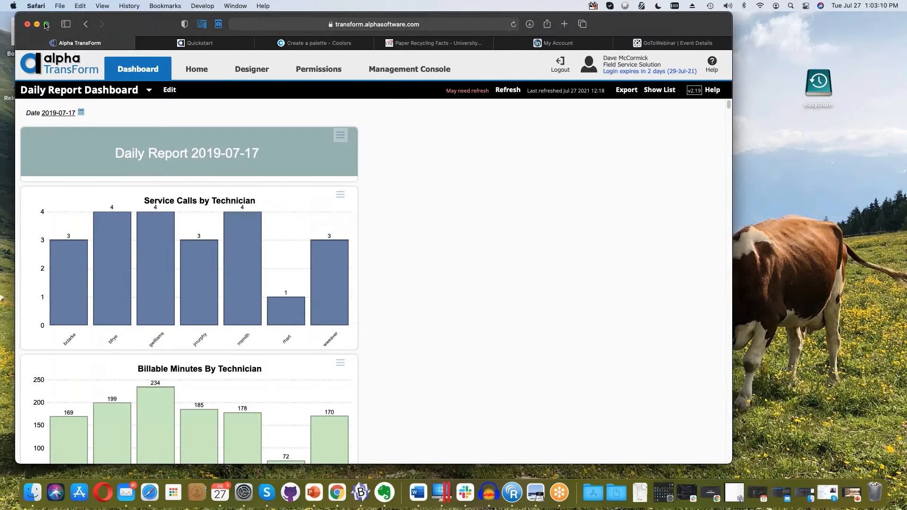
Step: Show the dashboard full screen and view the list of forms behind the Daily Report title tile before returning to the dashboard
{"action": "left_click", "coordinate": [50, 24]}
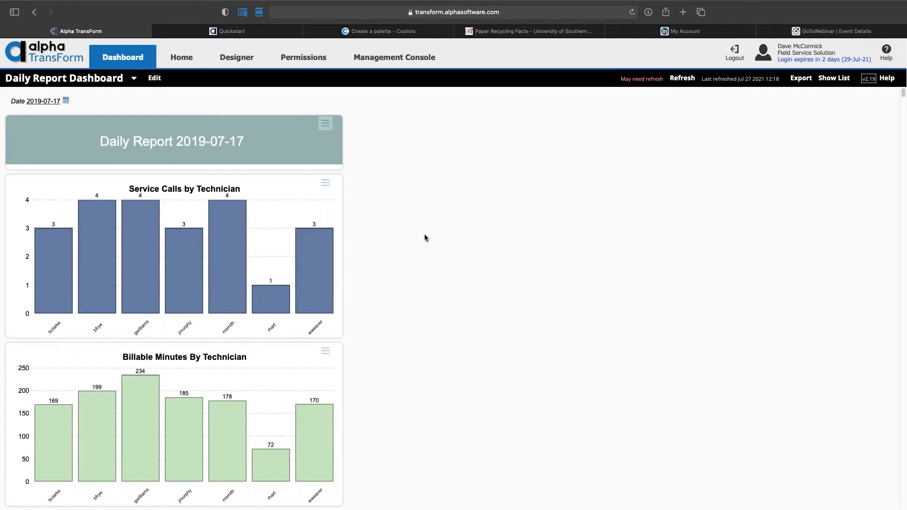
{"action": "scroll", "coordinate": [434, 239], "scroll_direction": "down", "scroll_amount": 1}
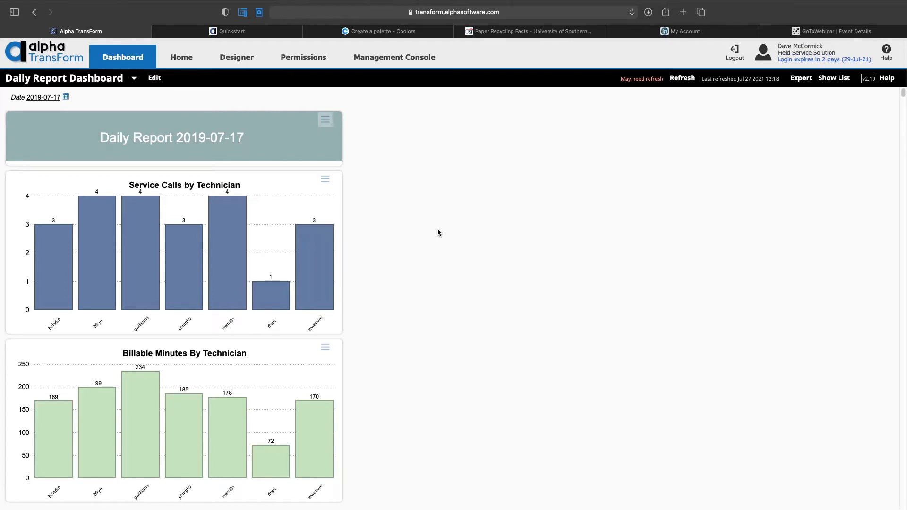
{"action": "left_click", "coordinate": [64, 97]}
{"action": "left_click", "coordinate": [178, 97]}
{"action": "left_click", "coordinate": [246, 136]}
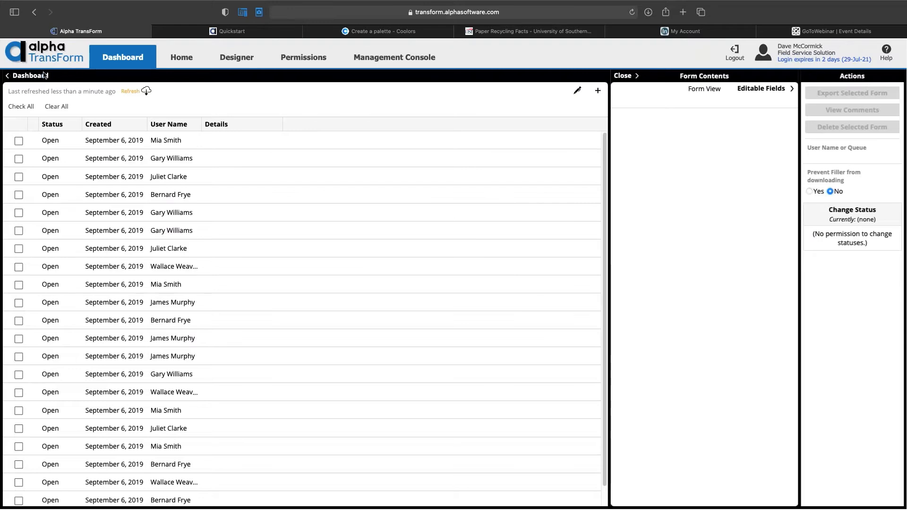
{"action": "left_click", "coordinate": [44, 75]}
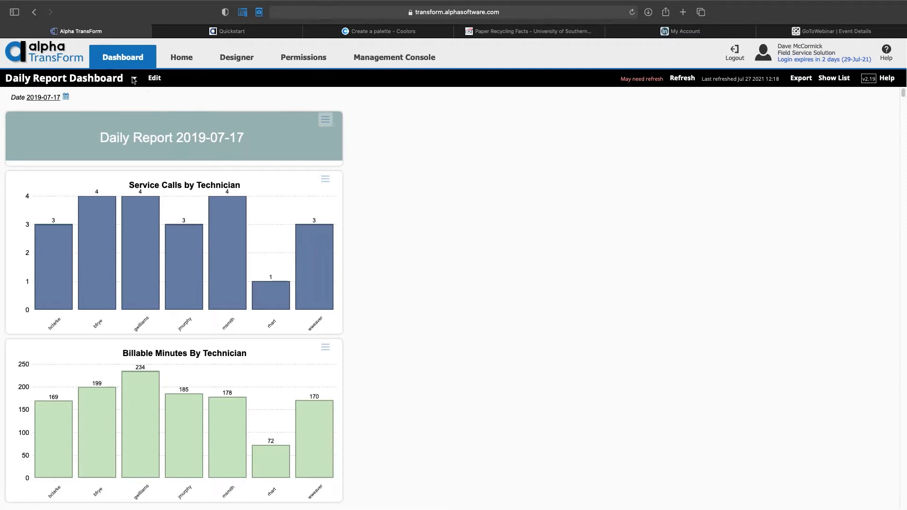
Step: Open the Daily Report Dashboard's filter settings and review the definition of its Date user input
{"action": "left_click", "coordinate": [154, 79]}
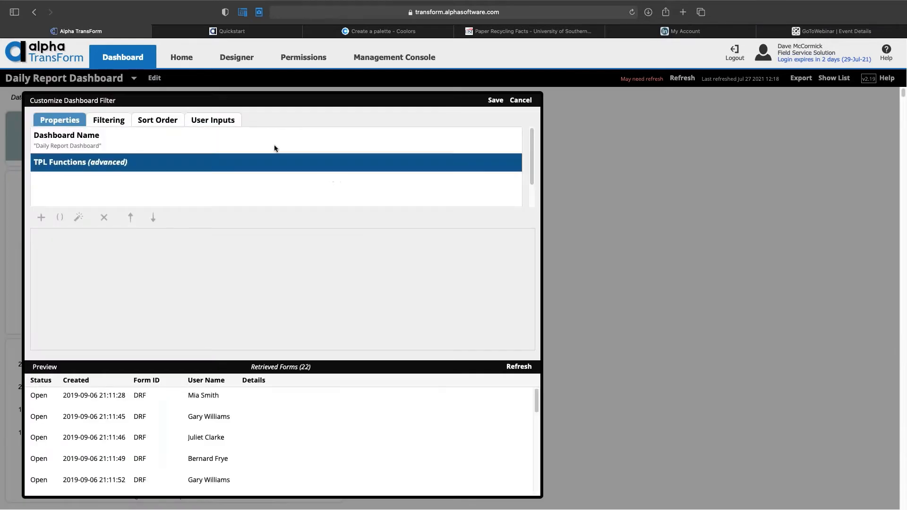
{"action": "left_click", "coordinate": [233, 122]}
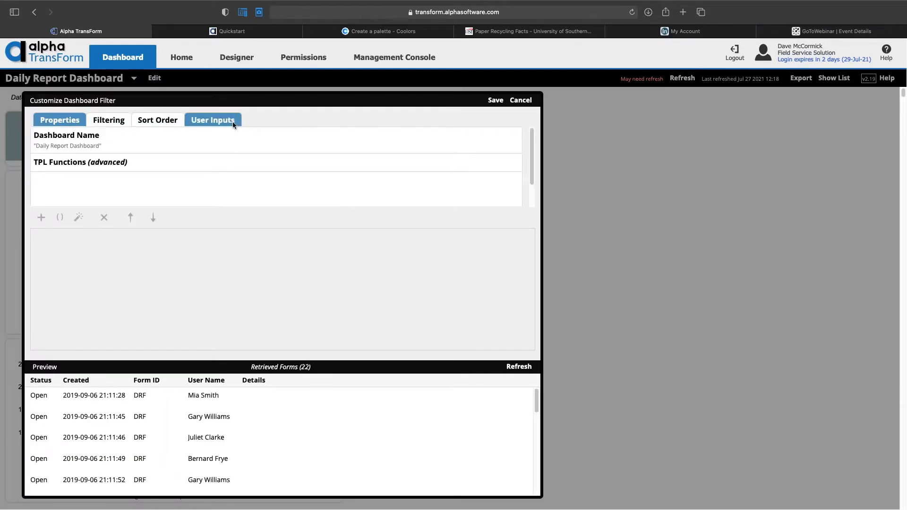
{"action": "left_click", "coordinate": [268, 145]}
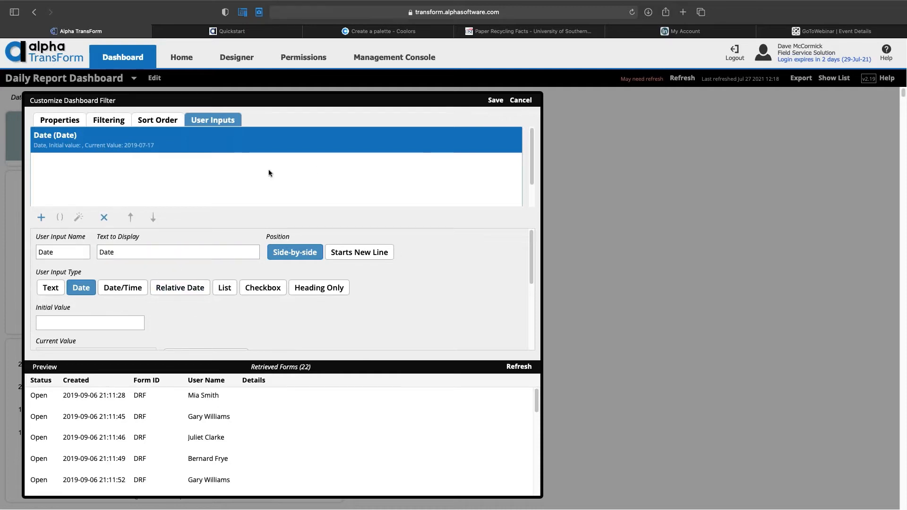
Step: Examine the Greater Than or Equal filter rule on Scheduled Time, including its value type and date choices, and close the settings without saving
{"action": "left_click", "coordinate": [114, 122]}
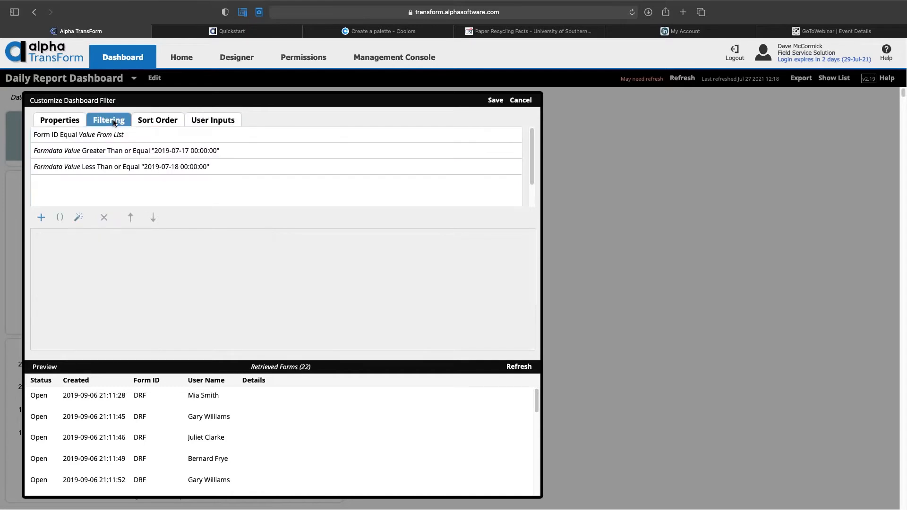
{"action": "left_click", "coordinate": [214, 151]}
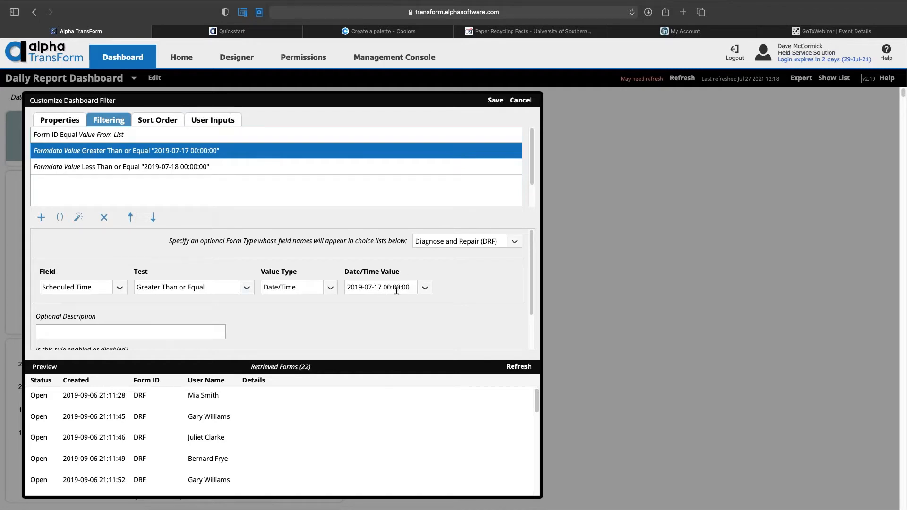
{"action": "left_click", "coordinate": [331, 287]}
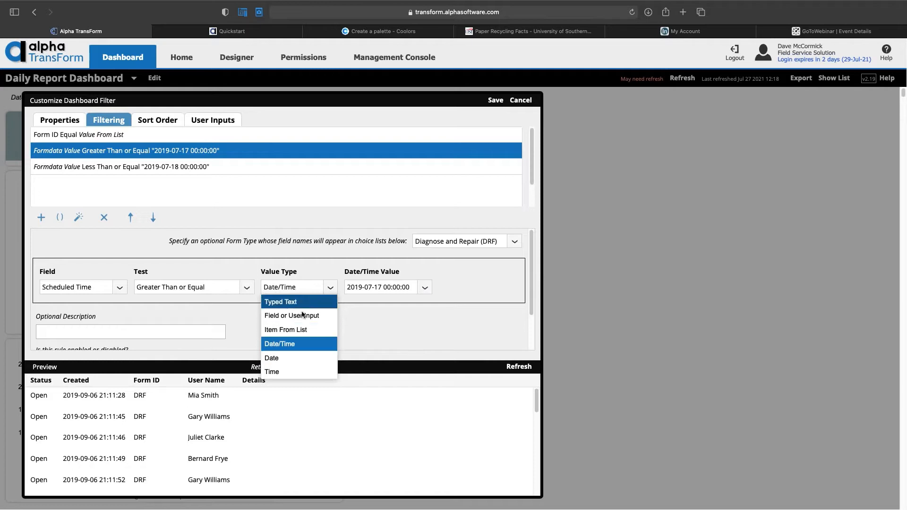
{"action": "left_click", "coordinate": [424, 287]}
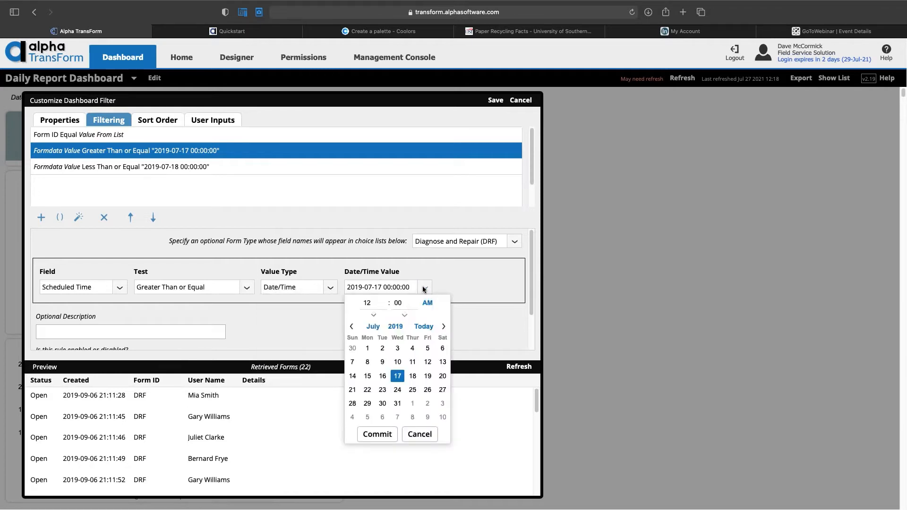
{"action": "left_click", "coordinate": [483, 290]}
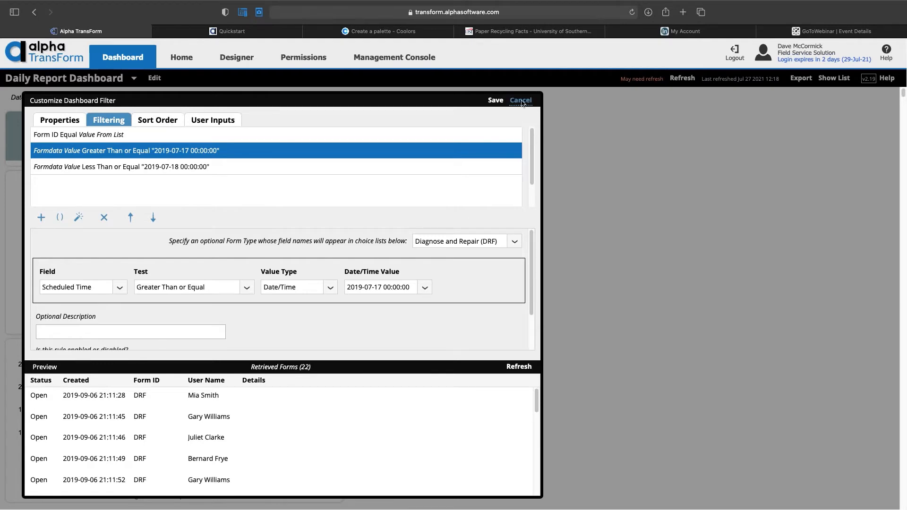
{"action": "left_click", "coordinate": [522, 101]}
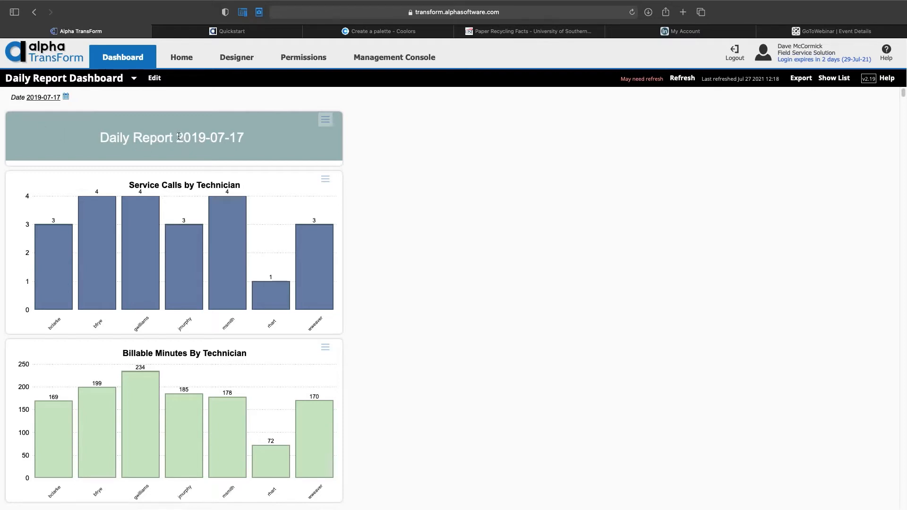
Step: Examine the {$dash.dashboarduserinputs.Date} expression in the Daily Report title tile's template and close the tile editor without saving
{"action": "left_click", "coordinate": [142, 137]}
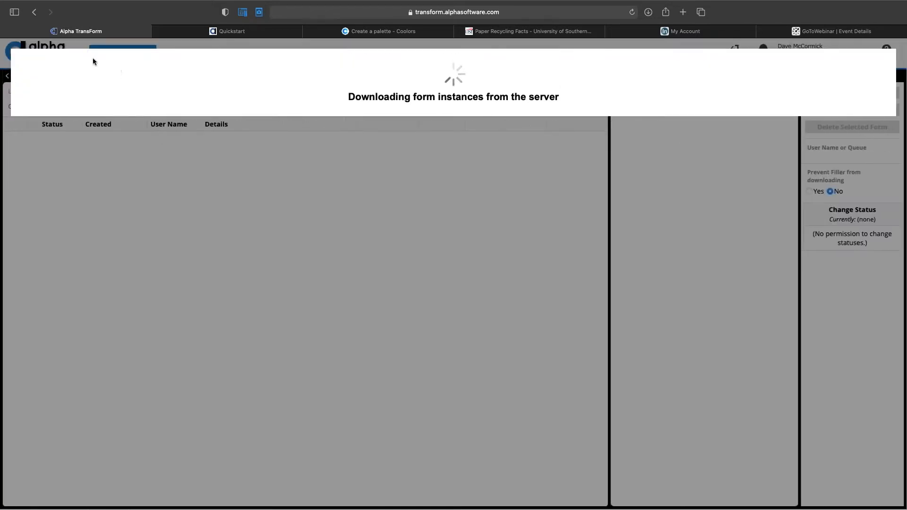
{"action": "left_click", "coordinate": [35, 13]}
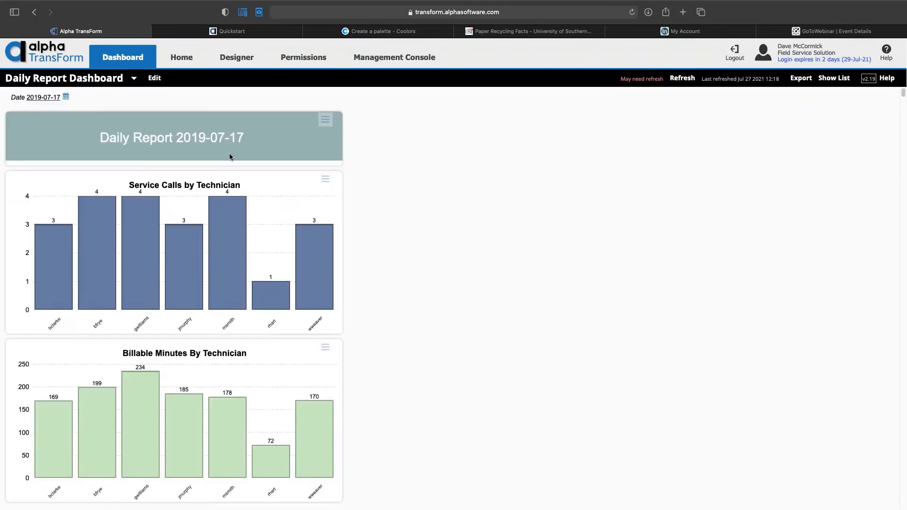
{"action": "left_click", "coordinate": [331, 124]}
{"action": "left_click", "coordinate": [317, 131]}
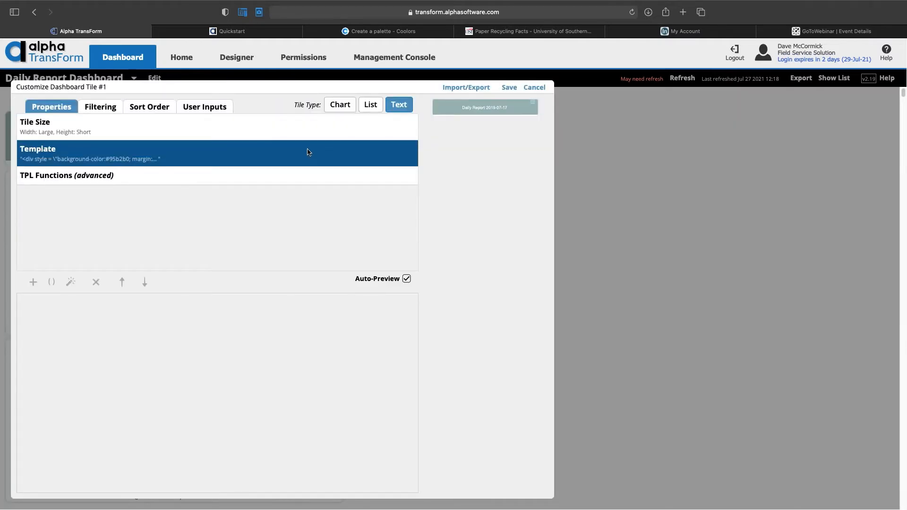
{"action": "left_click", "coordinate": [308, 151]}
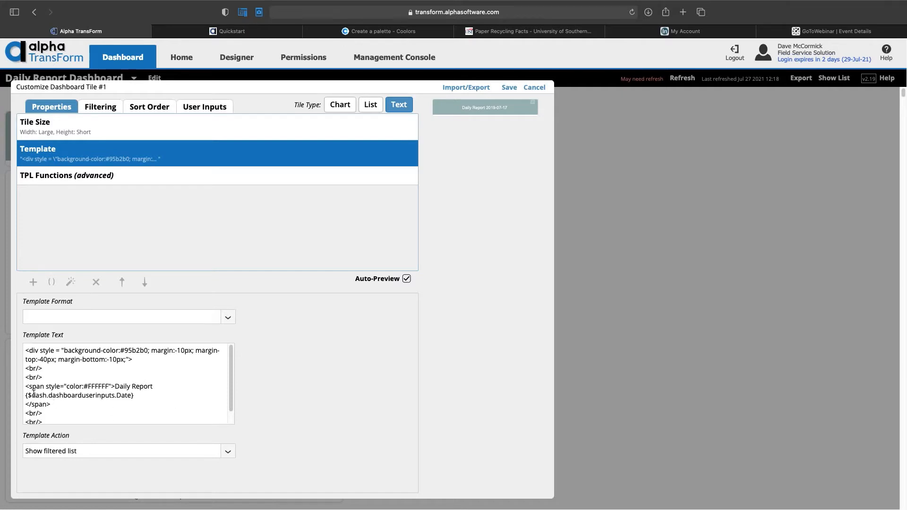
{"action": "left_click_drag", "start_coordinate": [61, 394], "coordinate": [137, 394]}
{"action": "left_click", "coordinate": [137, 393]}
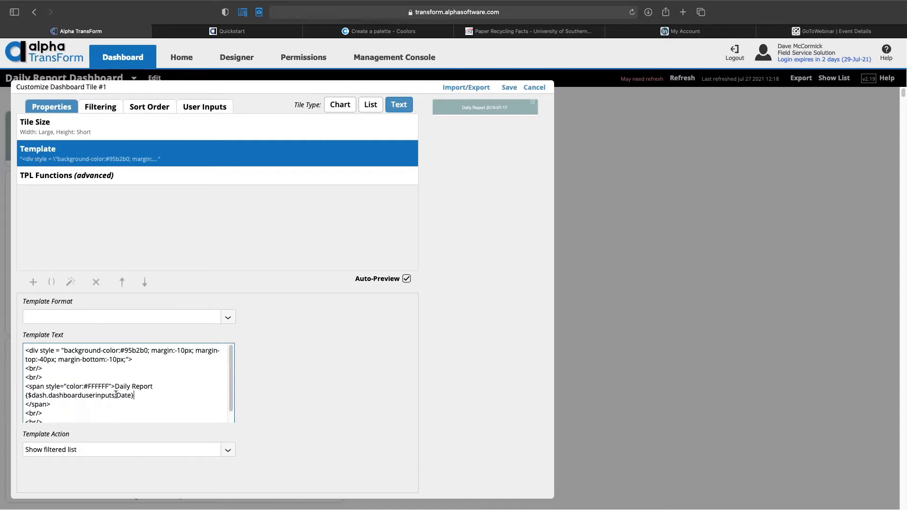
{"action": "left_click_drag", "start_coordinate": [117, 395], "coordinate": [131, 395]}
{"action": "left_click_drag", "start_coordinate": [27, 396], "coordinate": [125, 399]}
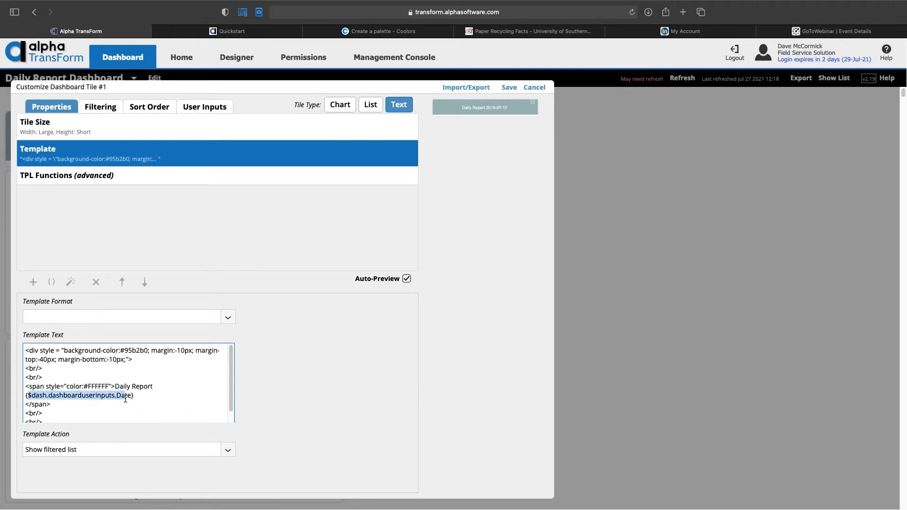
{"action": "left_click", "coordinate": [537, 88]}
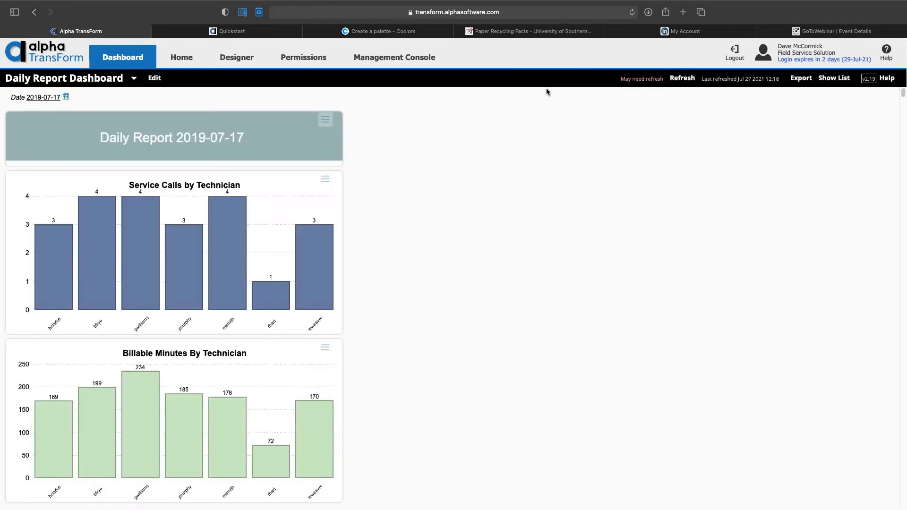
Step: Open the general help's Alpha TransForm Learning Center page and return to the Daily Report Dashboard
{"action": "left_click", "coordinate": [804, 29]}
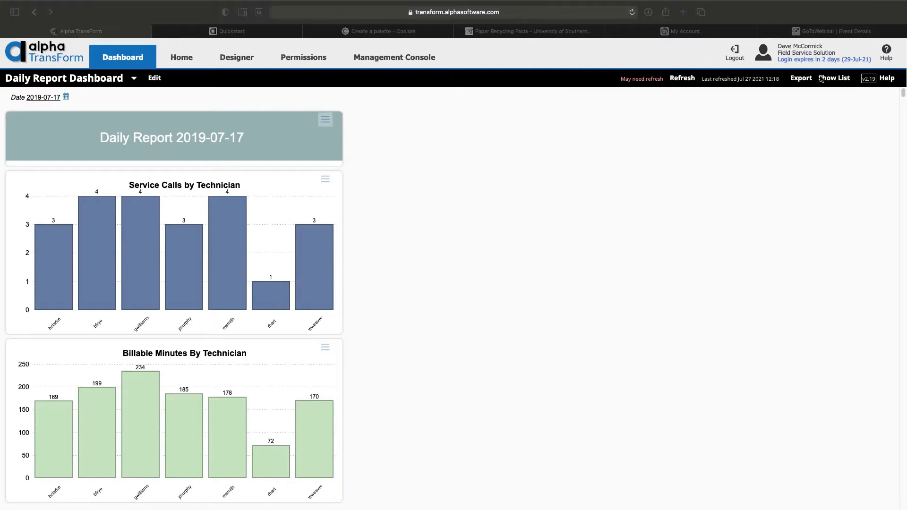
{"action": "left_click", "coordinate": [889, 81]}
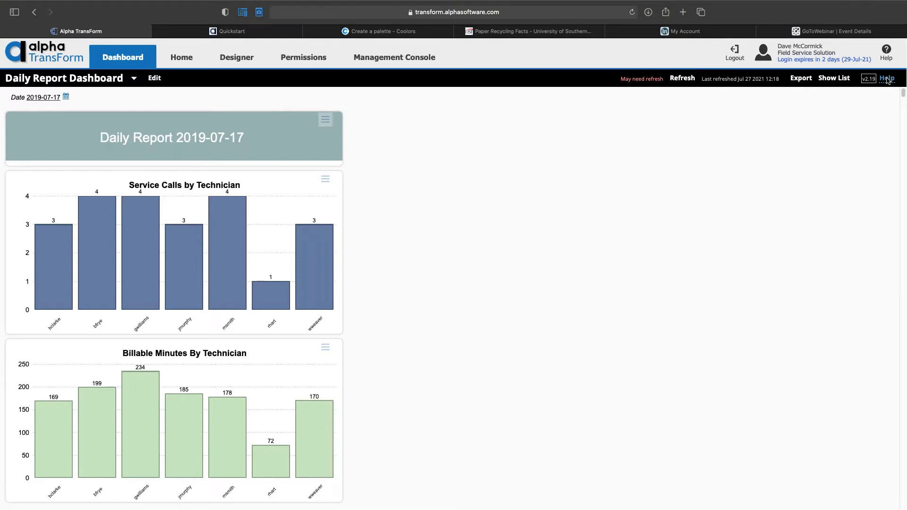
{"action": "left_click", "coordinate": [574, 69]}
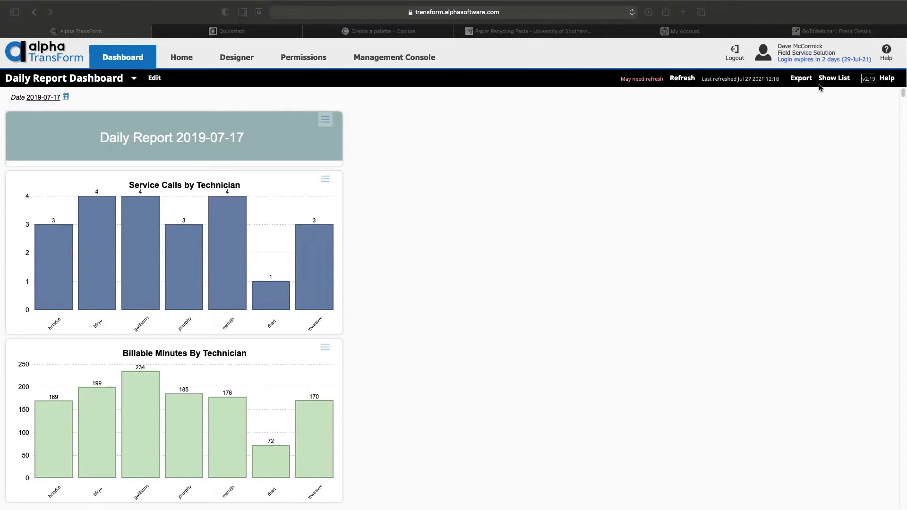
{"action": "left_click", "coordinate": [887, 81]}
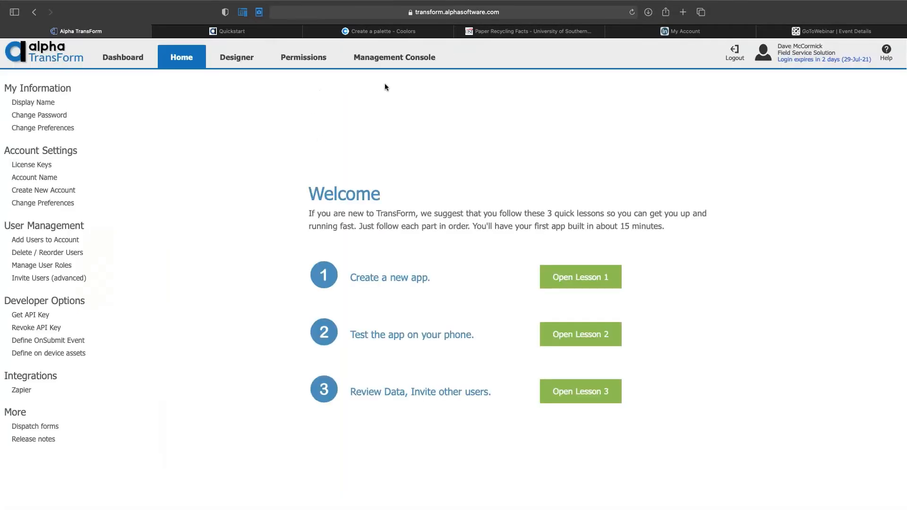
{"action": "left_click", "coordinate": [887, 55]}
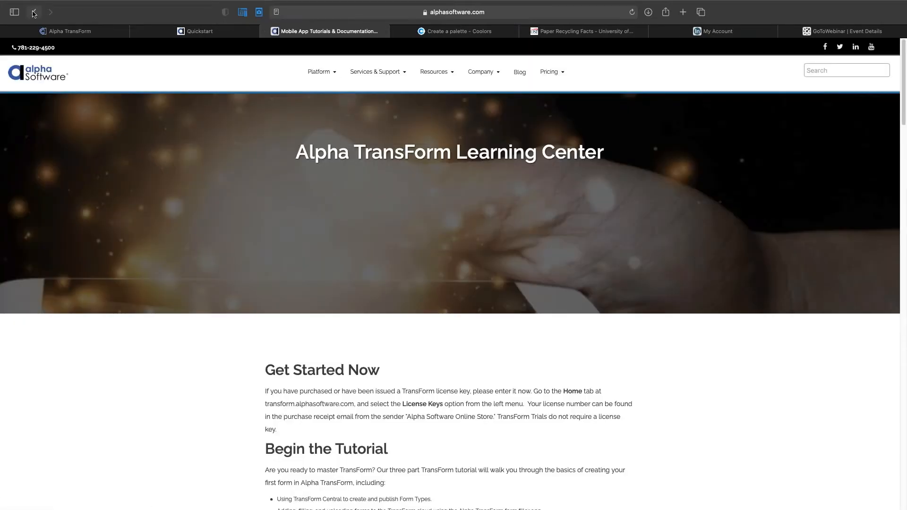
{"action": "left_click", "coordinate": [34, 12]}
{"action": "left_click", "coordinate": [129, 58]}
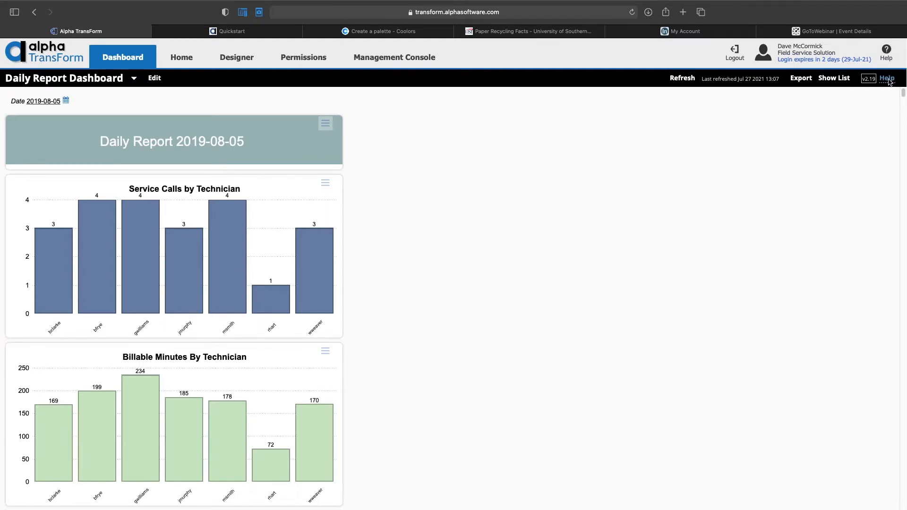
Step: Open the Dashboard Help and read through to its sections on filtering, sort order and user inputs
{"action": "left_click", "coordinate": [888, 78]}
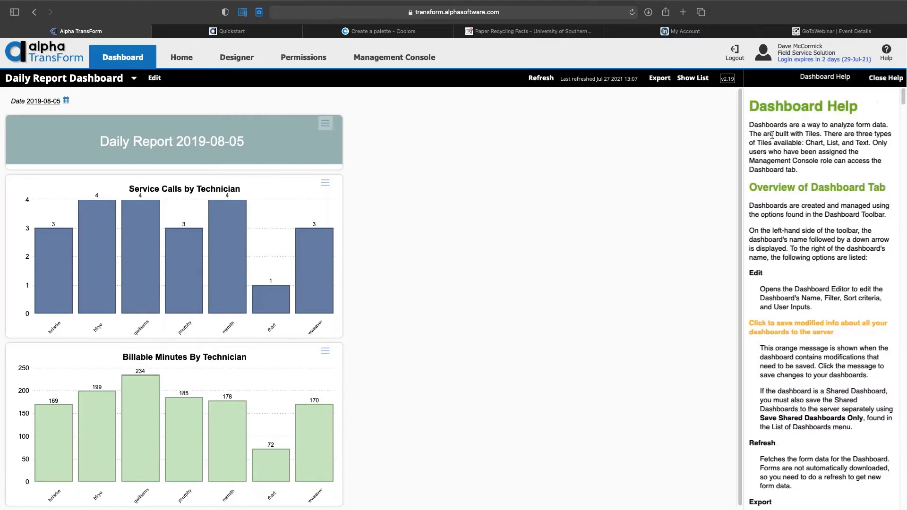
{"action": "scroll", "coordinate": [785, 145], "scroll_direction": "down", "scroll_amount": 8}
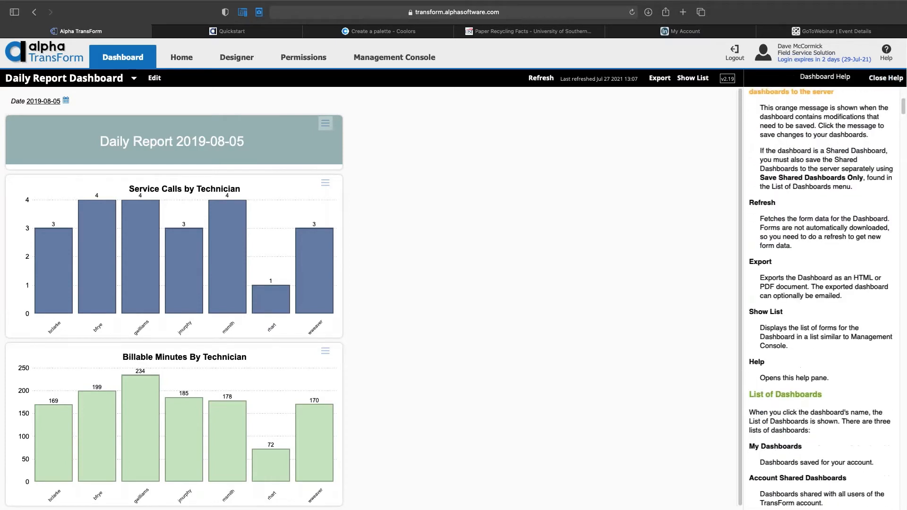
{"action": "scroll", "coordinate": [821, 298], "scroll_direction": "down", "scroll_amount": 15}
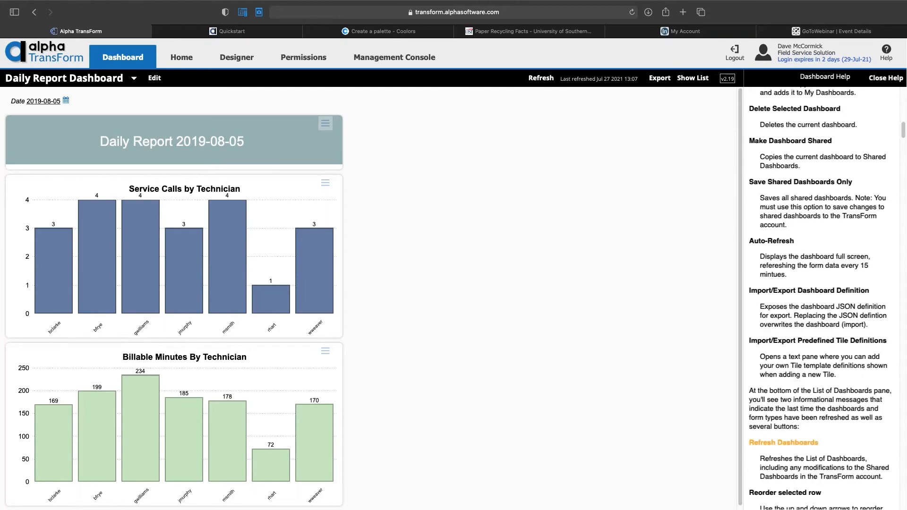
{"action": "scroll", "coordinate": [819, 164], "scroll_direction": "down", "scroll_amount": 15}
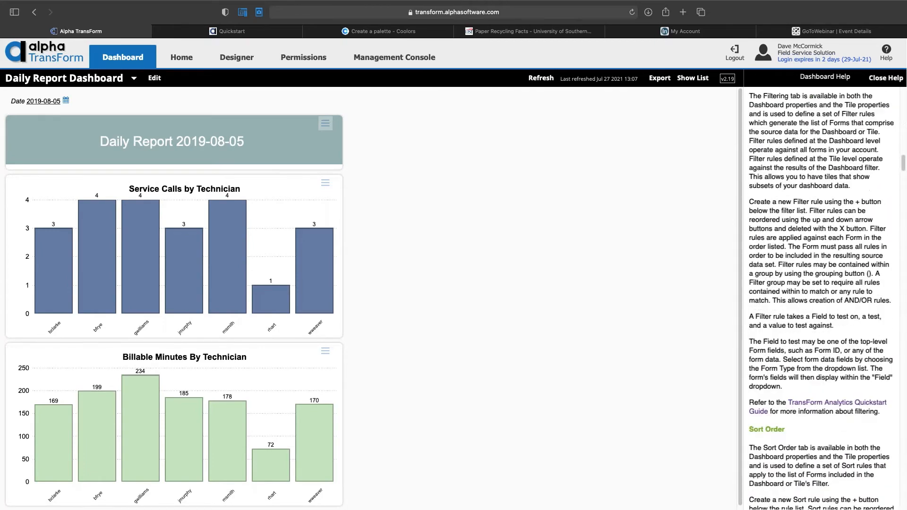
{"action": "scroll", "coordinate": [819, 164], "scroll_direction": "down", "scroll_amount": 1}
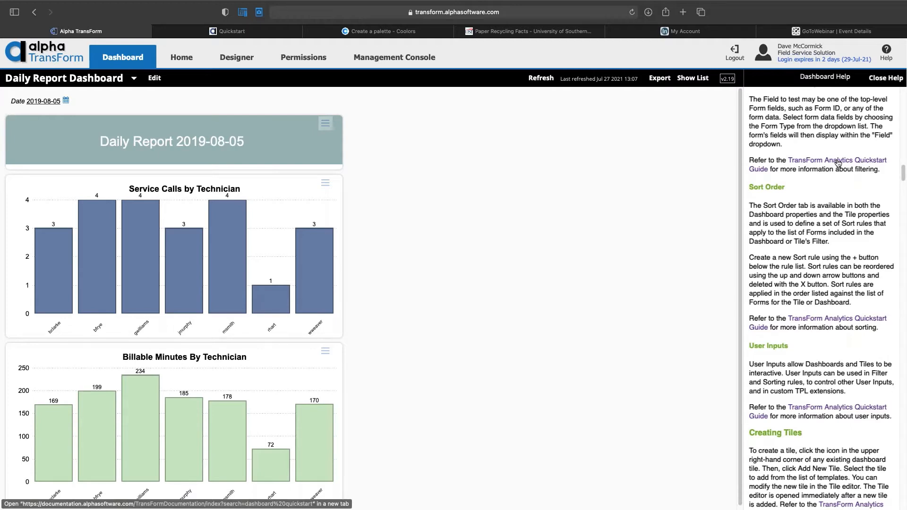
Step: Open the TransForm Analytics Quickstart Guide linked under filtering and skim its sections on dashboard filters, tile templates and chart X values
{"action": "left_click", "coordinate": [838, 163]}
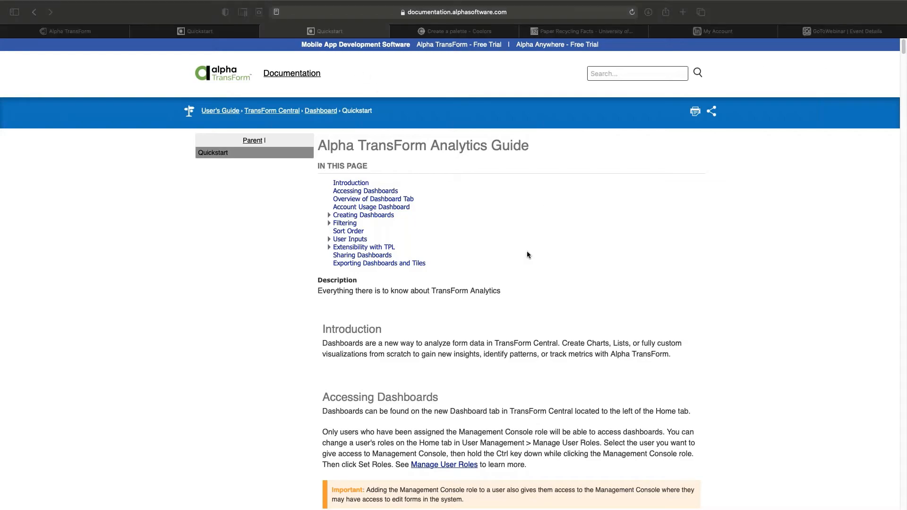
{"action": "scroll", "coordinate": [526, 251], "scroll_direction": "down", "scroll_amount": 10}
{"action": "scroll", "coordinate": [523, 254], "scroll_direction": "down", "scroll_amount": 20}
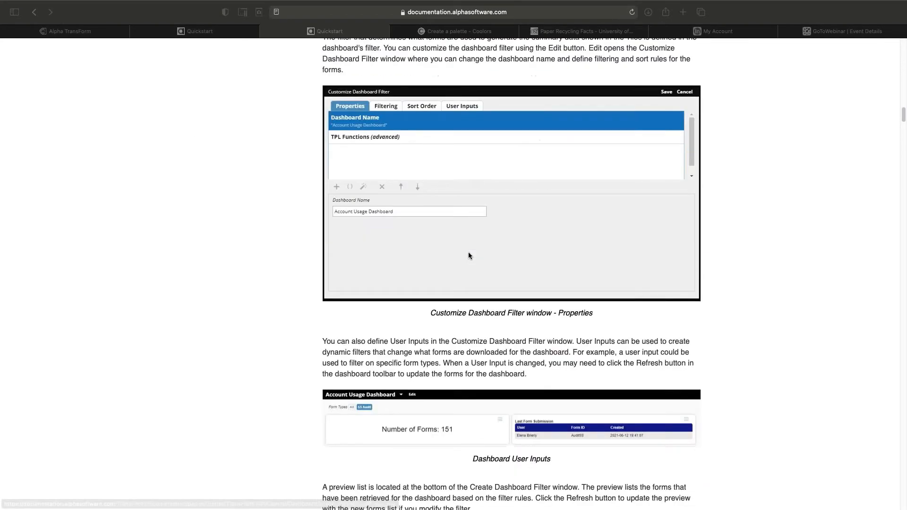
{"action": "scroll", "coordinate": [471, 257], "scroll_direction": "down", "scroll_amount": 20}
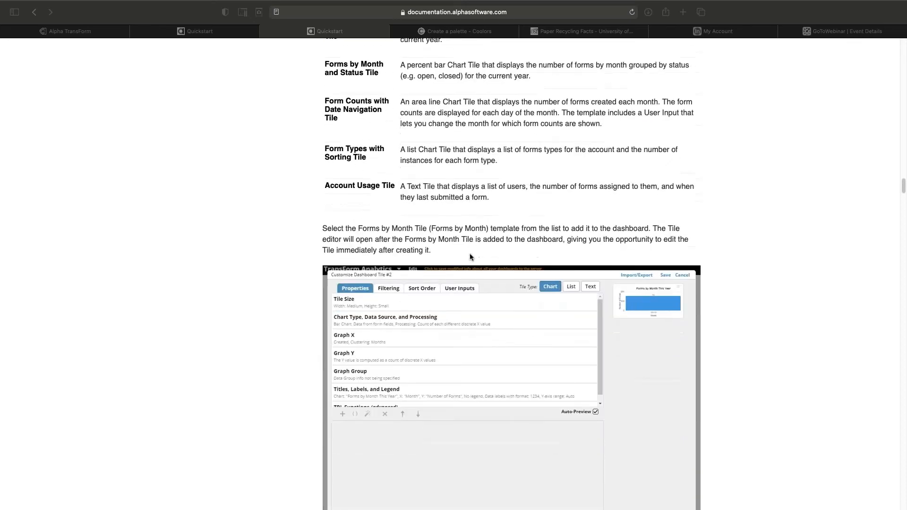
{"action": "scroll", "coordinate": [471, 257], "scroll_direction": "down", "scroll_amount": 20}
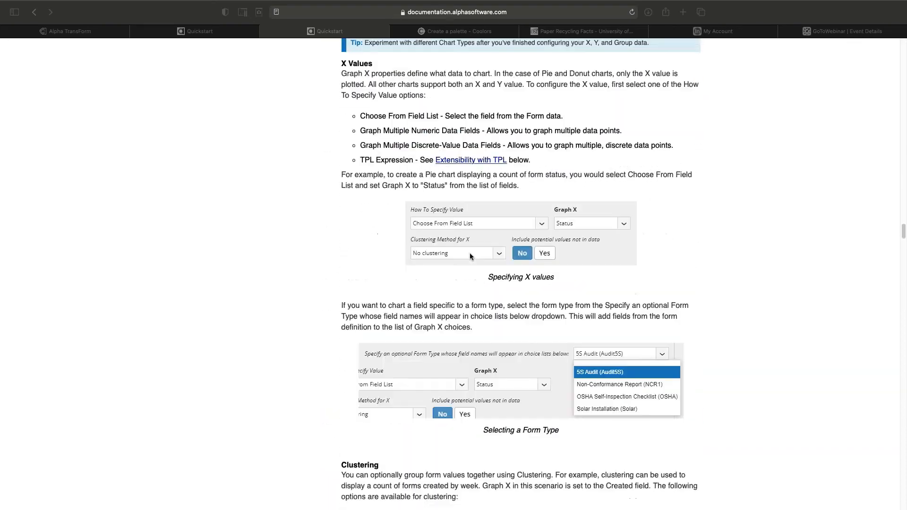
Step: Read the Quickstart Guide from chart grouping through to the $dash system variables for TPL templates, and return to the Daily Report Dashboard
{"action": "scroll", "coordinate": [471, 257], "scroll_direction": "down", "scroll_amount": 20}
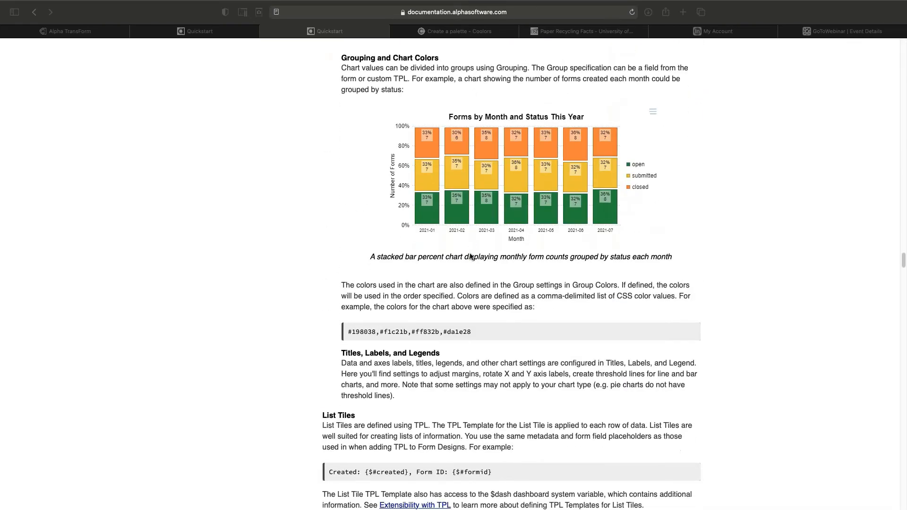
{"action": "scroll", "coordinate": [471, 256], "scroll_direction": "down", "scroll_amount": 20}
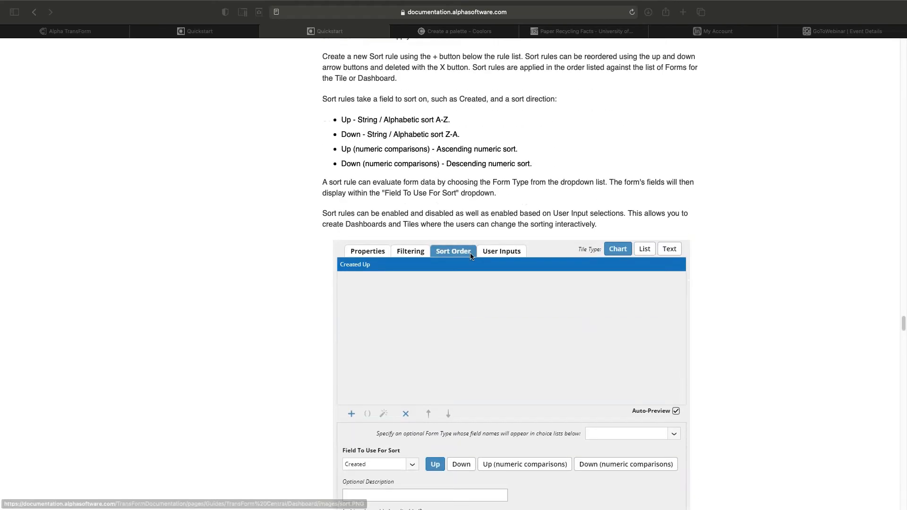
{"action": "scroll", "coordinate": [471, 256], "scroll_direction": "down", "scroll_amount": 20}
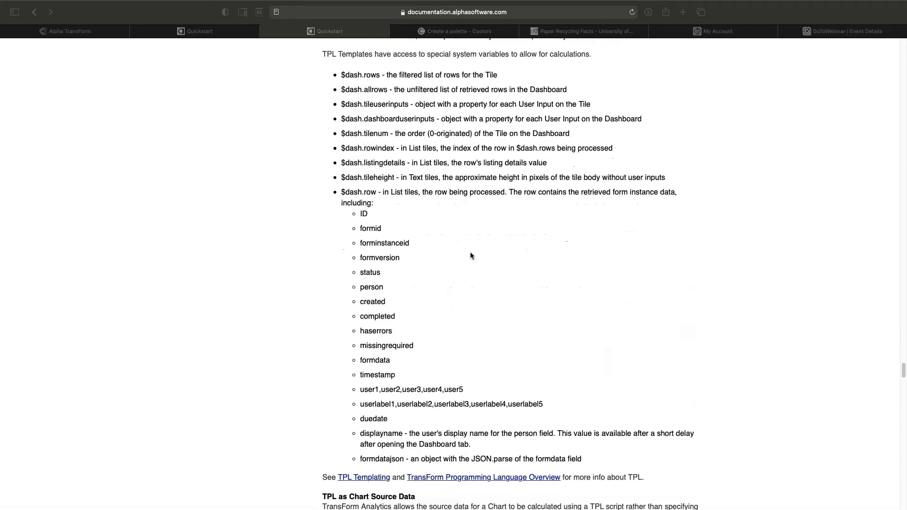
{"action": "scroll", "coordinate": [484, 251], "scroll_direction": "up", "scroll_amount": 4}
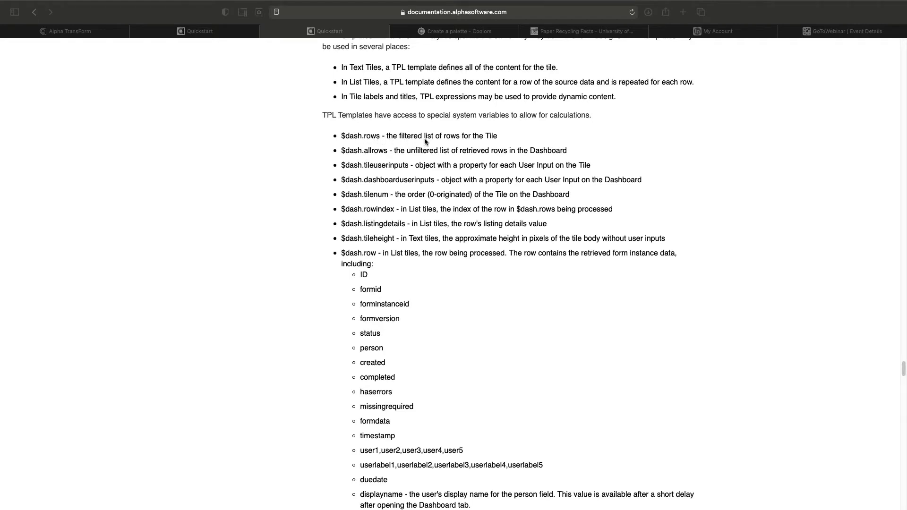
{"action": "scroll", "coordinate": [471, 294], "scroll_direction": "down", "scroll_amount": 1}
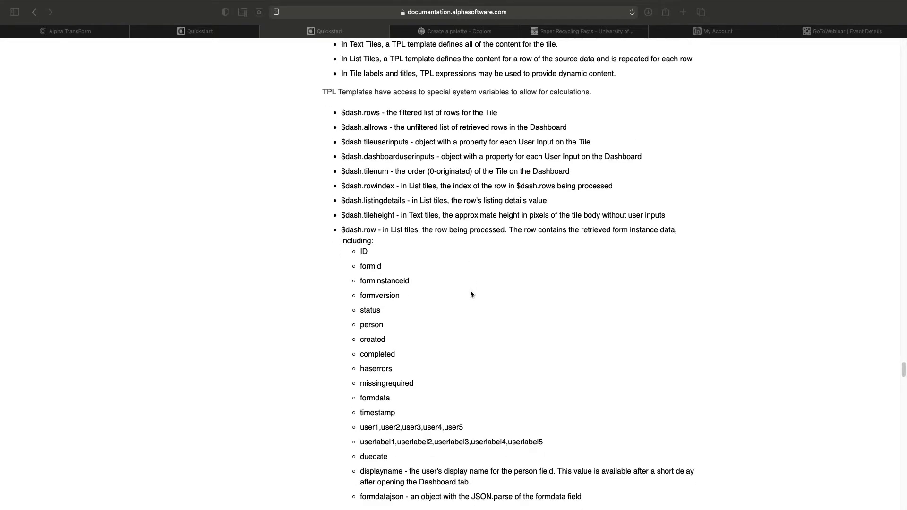
{"action": "scroll", "coordinate": [470, 293], "scroll_direction": "down", "scroll_amount": 2}
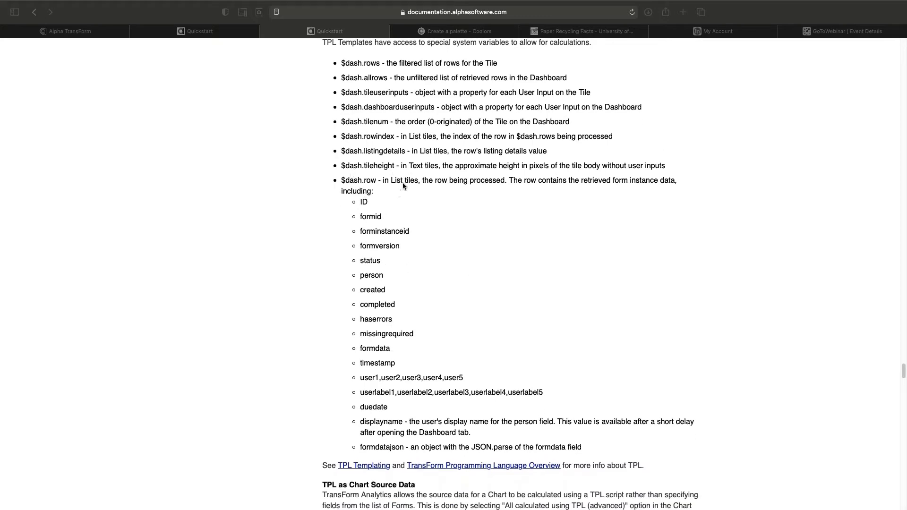
{"action": "left_click", "coordinate": [98, 33]}
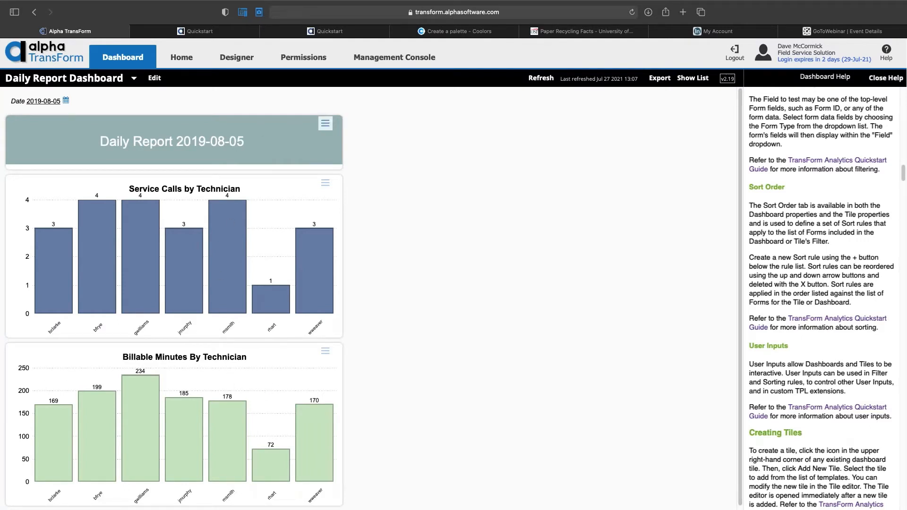
Step: View the Coolors color palette used for the dashboard colors and return to the Daily Report Dashboard
{"action": "mouse_move", "coordinate": [457, 34]}
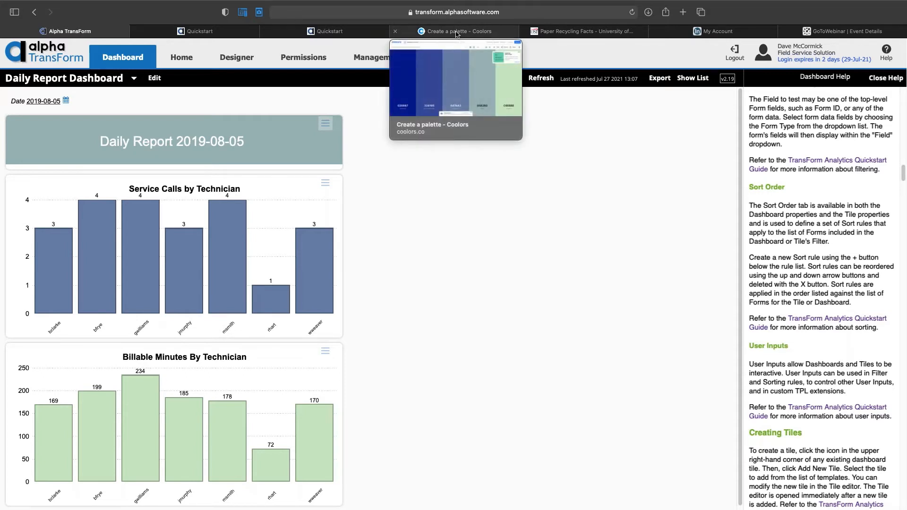
{"action": "left_click", "coordinate": [458, 34]}
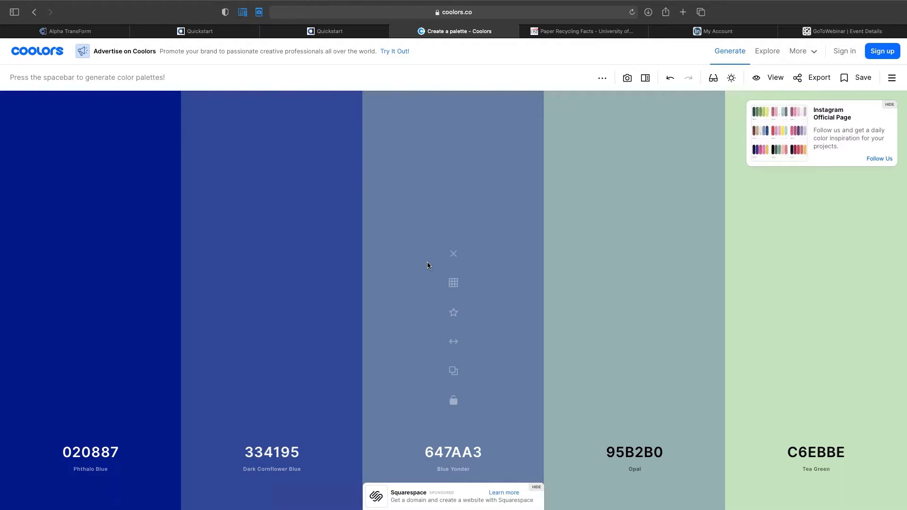
{"action": "left_click", "coordinate": [111, 33]}
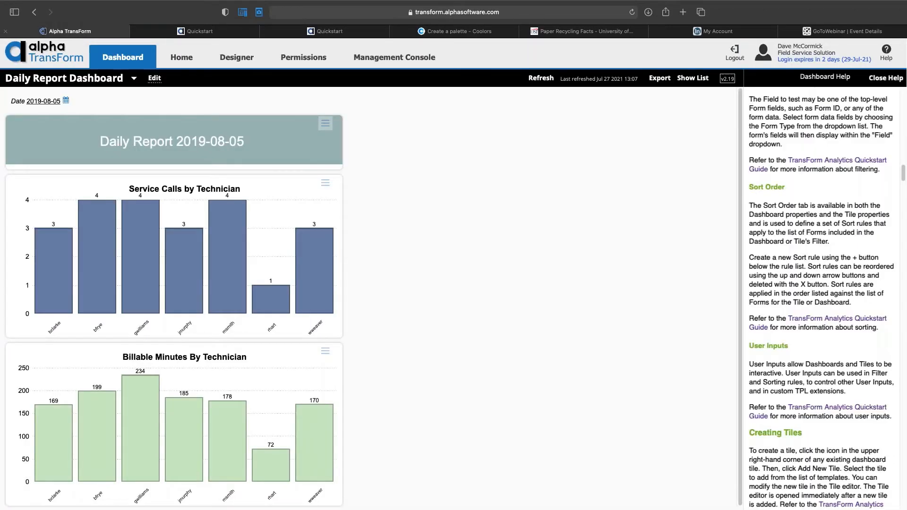
Step: Open the Daily Report title tile's template and examine its background-color #95b2b0 setting against the enlarged tile preview
{"action": "left_click", "coordinate": [326, 124]}
{"action": "left_click", "coordinate": [283, 136]}
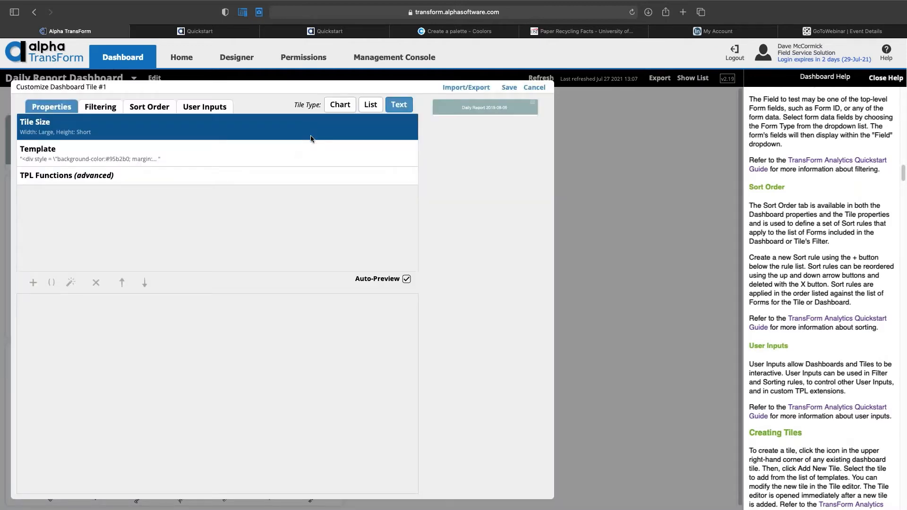
{"action": "left_click", "coordinate": [296, 163]}
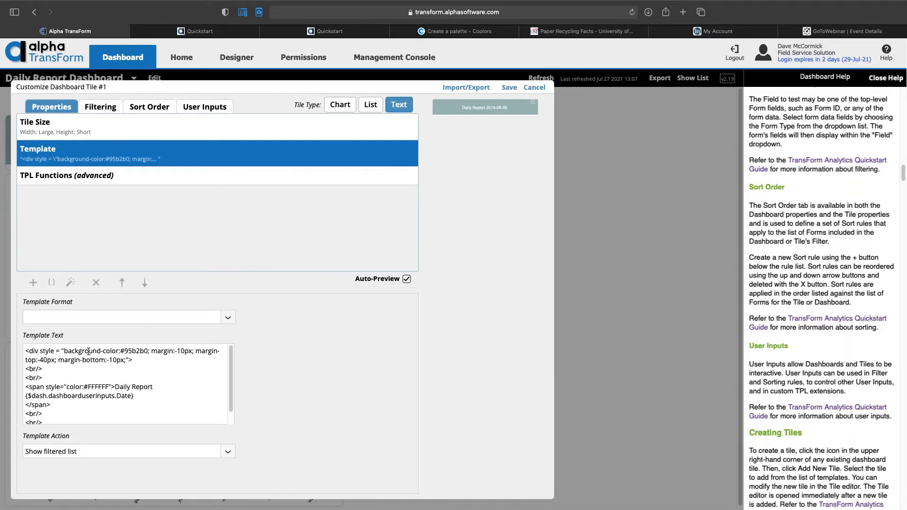
{"action": "left_click", "coordinate": [135, 351]}
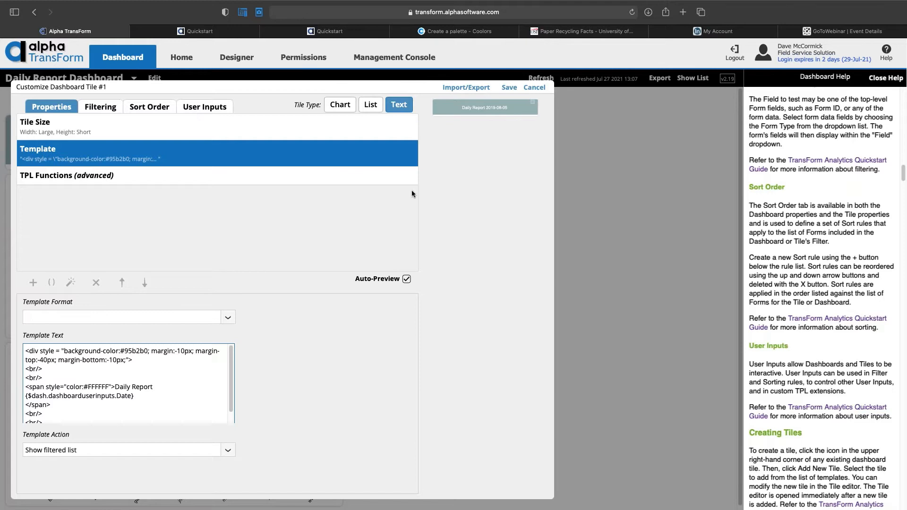
{"action": "mouse_move", "coordinate": [472, 113]}
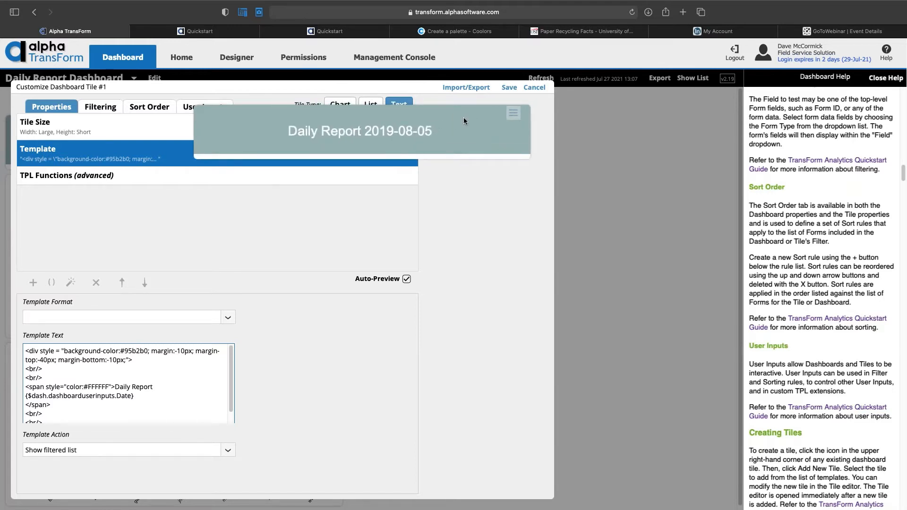
Step: Add an extra <br/> line above the Daily Report text in the template and check the spacing in the tile preview
{"action": "left_click", "coordinate": [91, 375]}
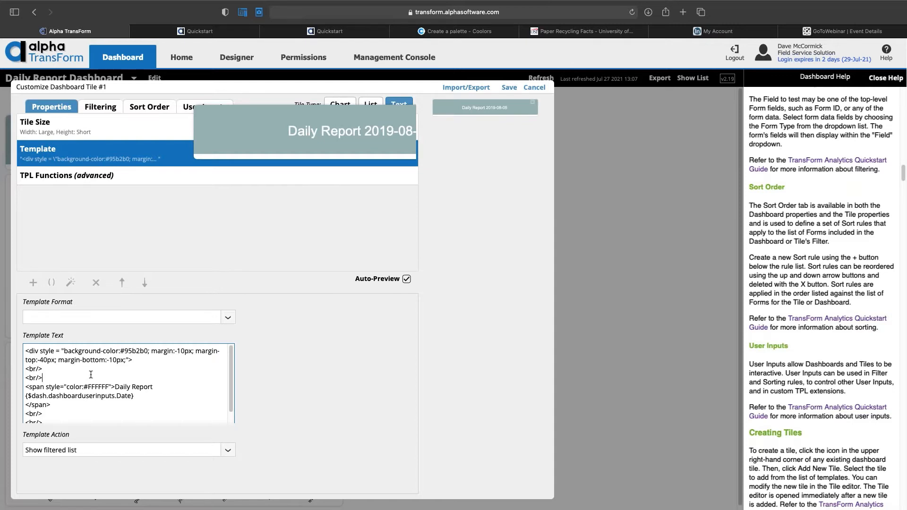
{"action": "key", "text": "Return"}
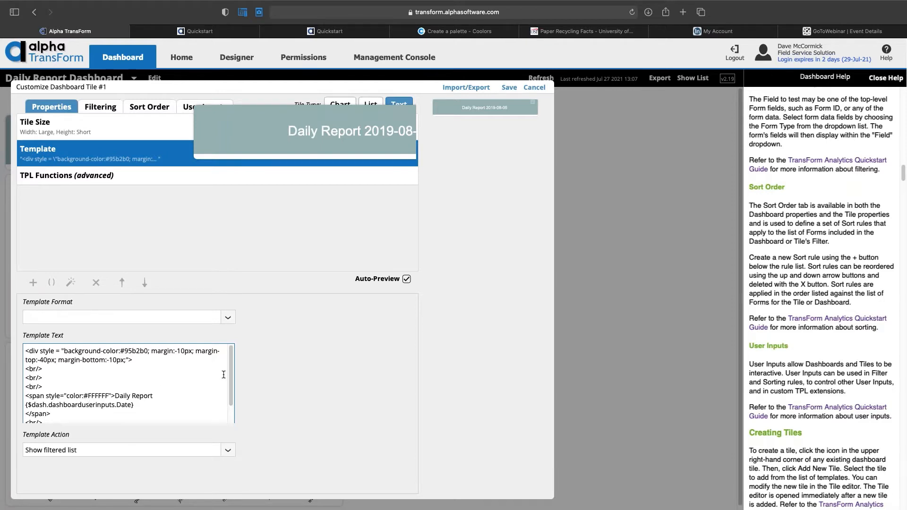
{"action": "mouse_move", "coordinate": [511, 109]}
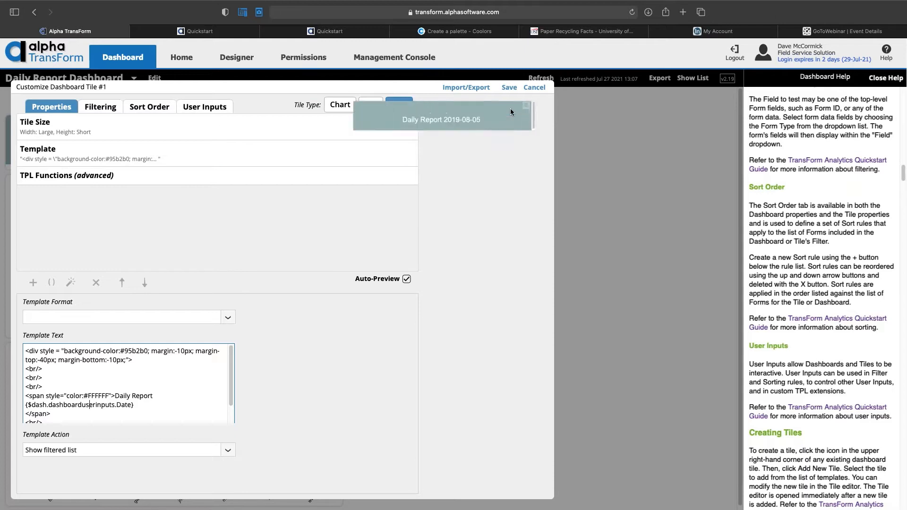
{"action": "mouse_move", "coordinate": [527, 115]}
{"action": "left_mouse_down"}
{"action": "mouse_move", "coordinate": [529, 126]}
{"action": "mouse_move", "coordinate": [529, 110]}
{"action": "left_mouse_up"}
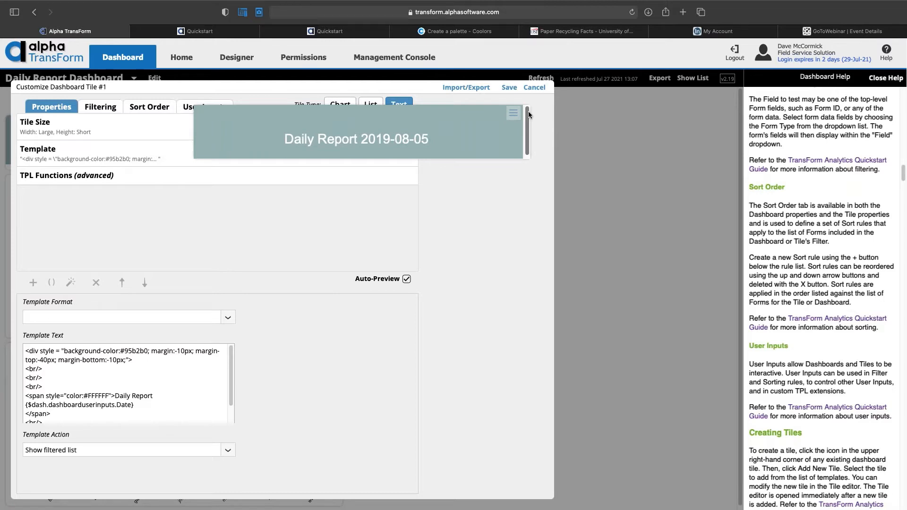
Step: Remove the extra <br/> line from the template text and save the title tile
{"action": "left_click_drag", "start_coordinate": [75, 387], "coordinate": [13, 386]}
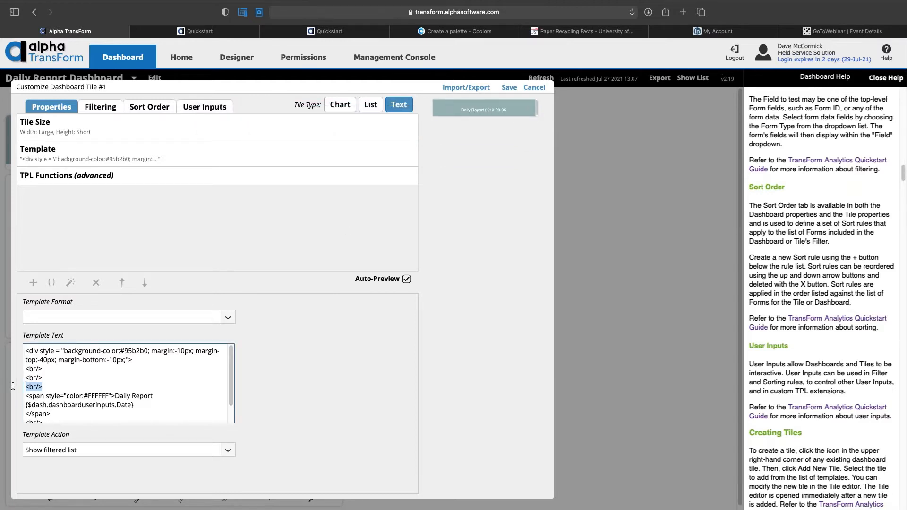
{"action": "key", "text": "BackSpace"}
{"action": "key", "text": "BackSpace"}
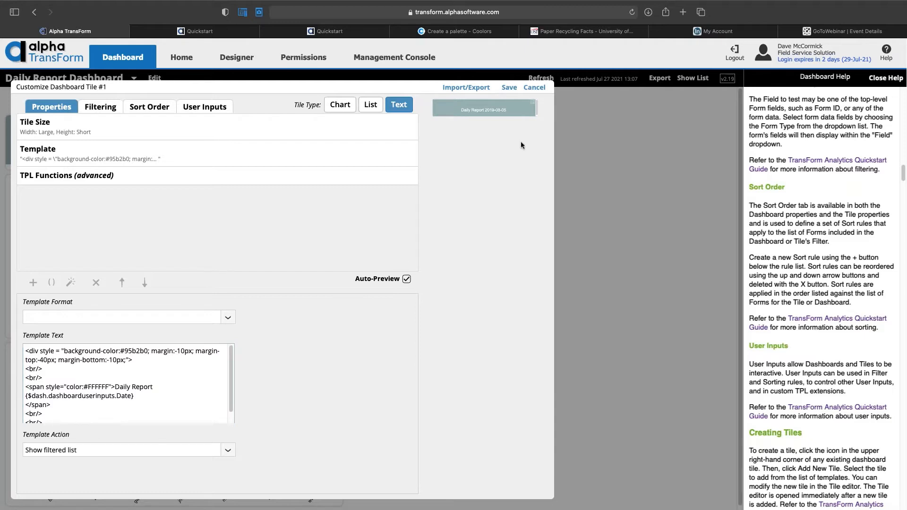
{"action": "left_click", "coordinate": [98, 375]}
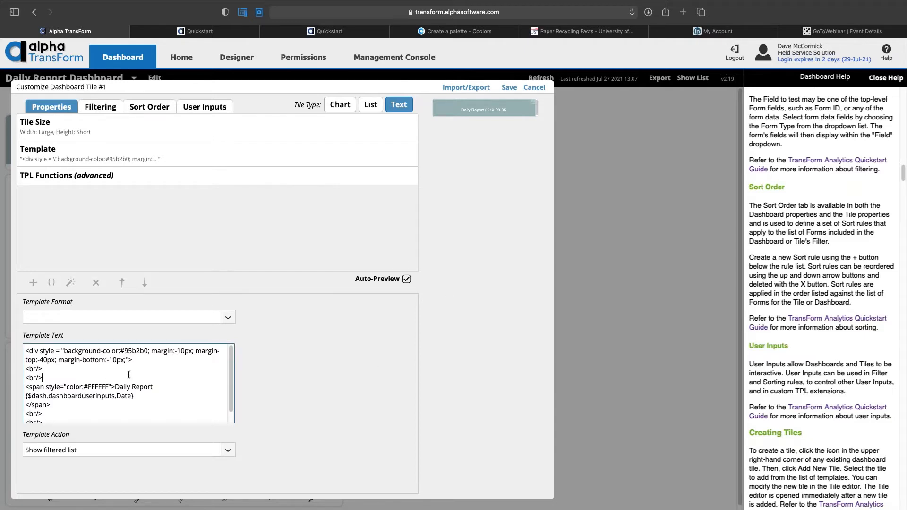
{"action": "left_click", "coordinate": [510, 88]}
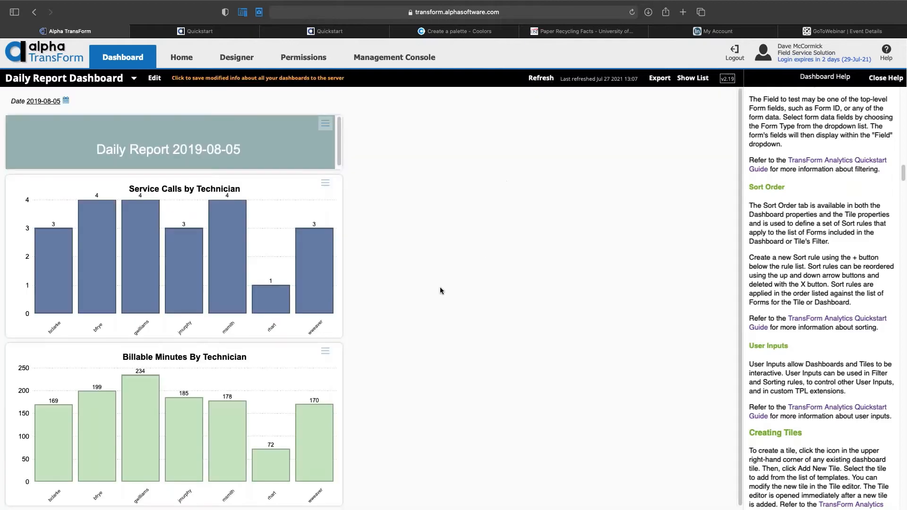
Step: Reopen the Daily Report title tile, delete one of the three <br/> lines above the title text, and save the tile again
{"action": "left_click", "coordinate": [325, 123]}
{"action": "left_click", "coordinate": [293, 135]}
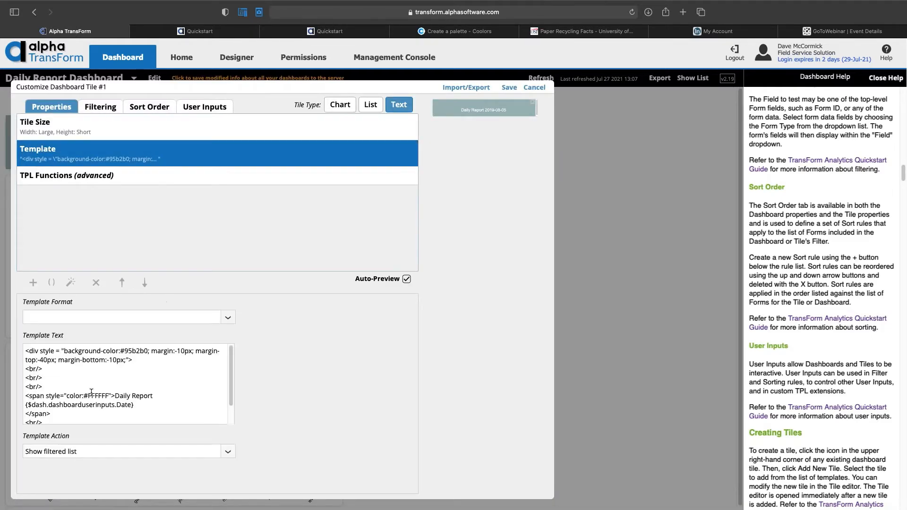
{"action": "left_click_drag", "start_coordinate": [42, 378], "coordinate": [1, 375]}
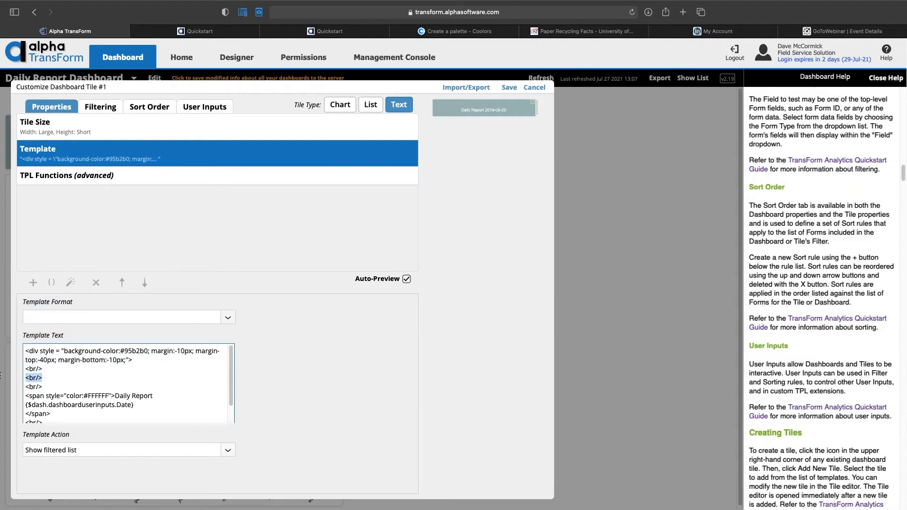
{"action": "key", "text": "Delete"}
{"action": "key", "text": "Delete"}
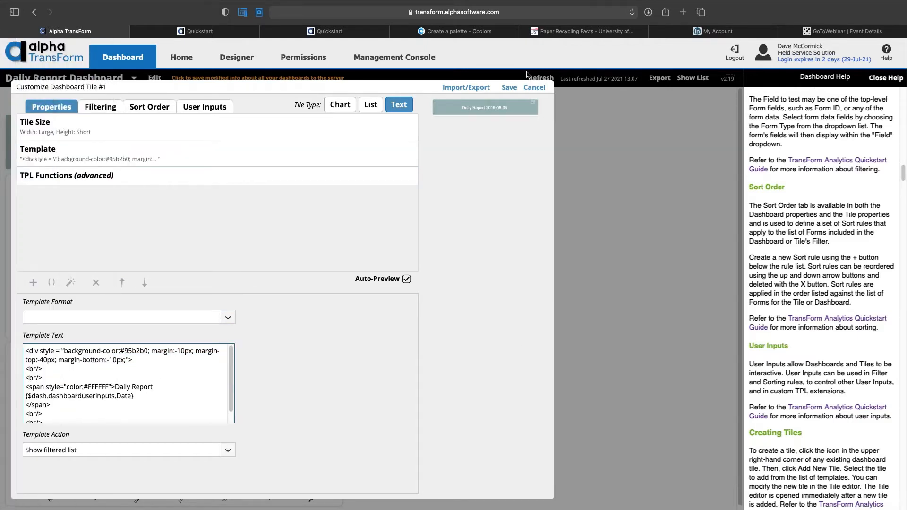
{"action": "left_click", "coordinate": [510, 87]}
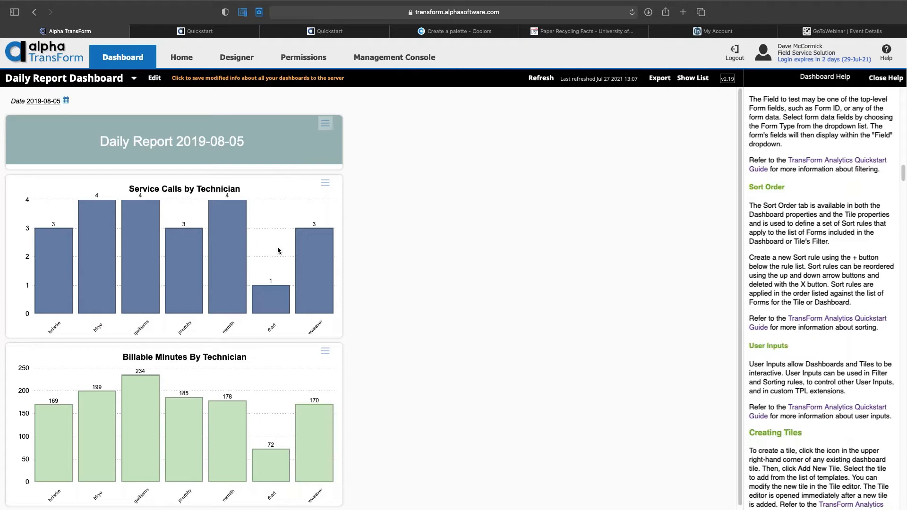
Step: Switch to the Field Service Dashboard and open the Total Billable Hours By Technician tile for editing
{"action": "left_click", "coordinate": [135, 80]}
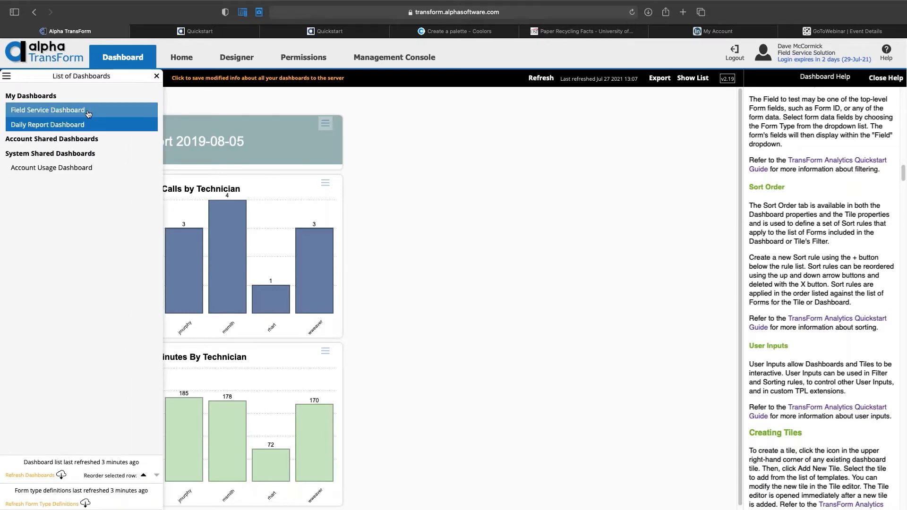
{"action": "left_click", "coordinate": [88, 112]}
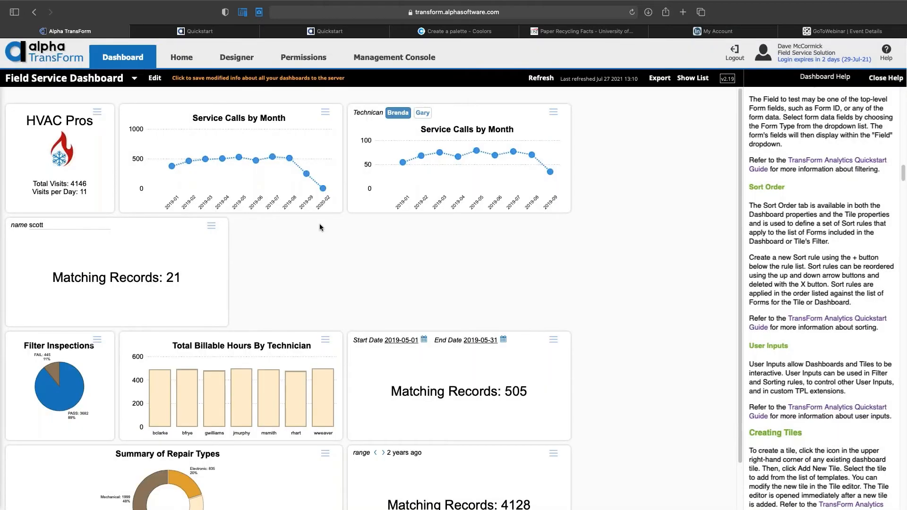
{"action": "scroll", "coordinate": [197, 337], "scroll_direction": "down", "scroll_amount": 1}
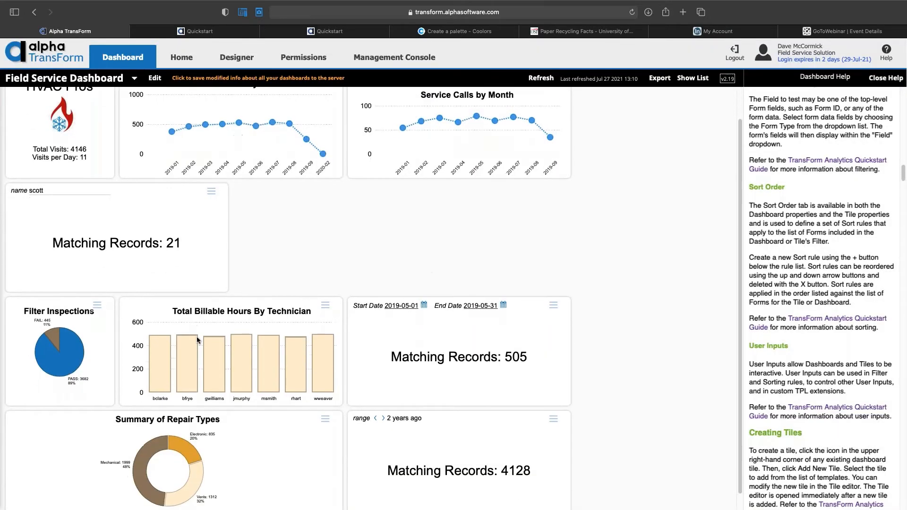
{"action": "left_click", "coordinate": [324, 307]}
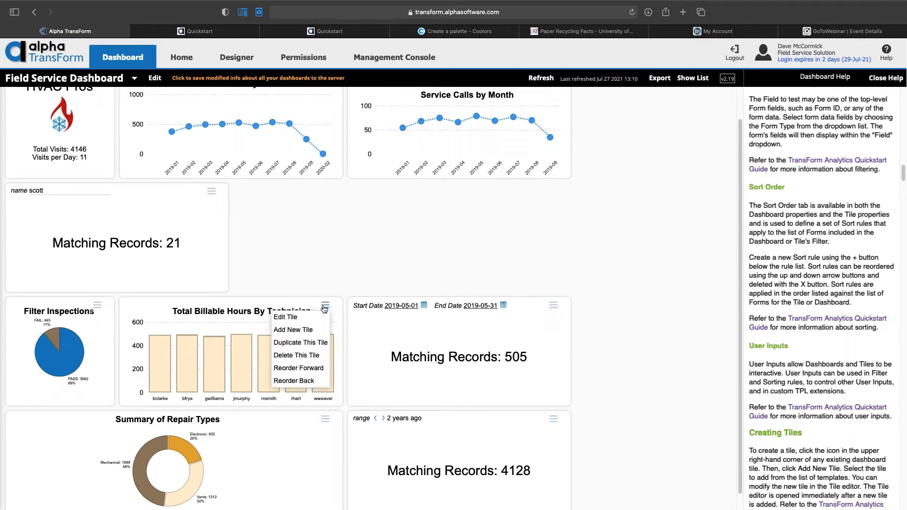
{"action": "left_click", "coordinate": [303, 321]}
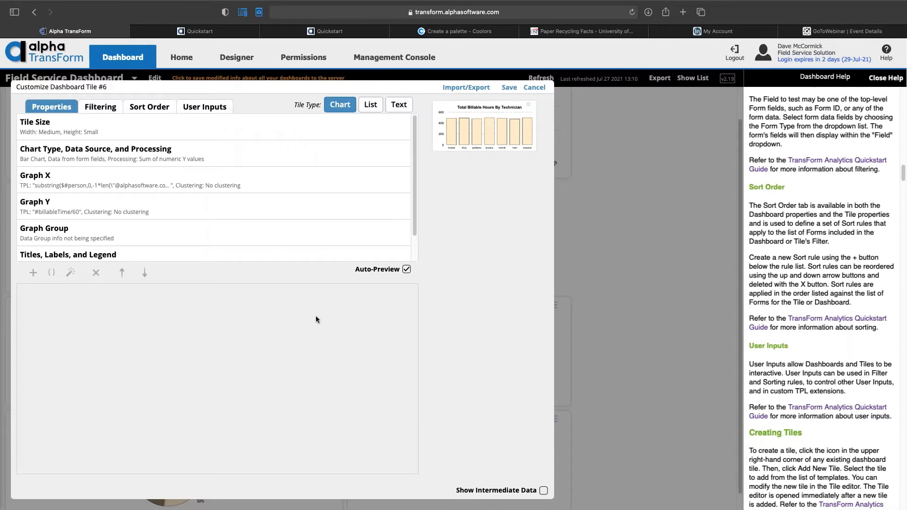
Step: Display the JSON definition of the Total Billable Hours By Technician tile and copy all of its text
{"action": "left_click", "coordinate": [461, 88]}
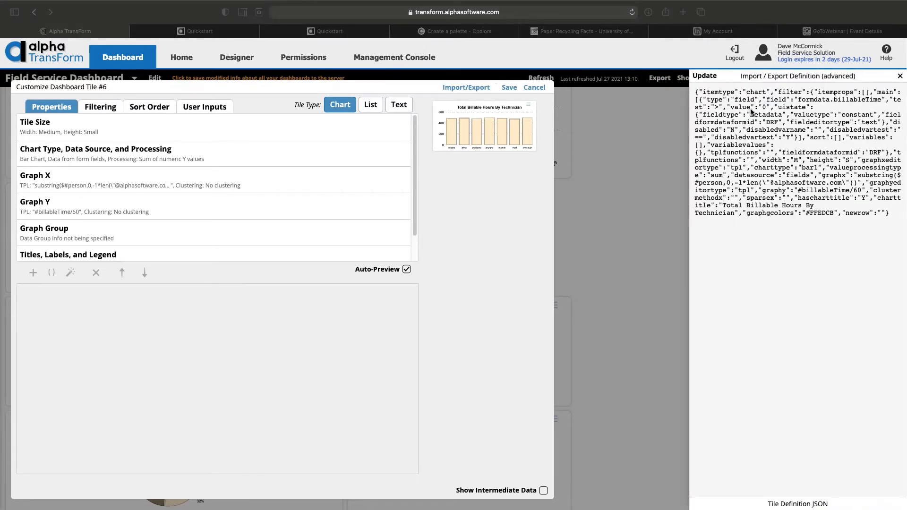
{"action": "left_click", "coordinate": [892, 213]}
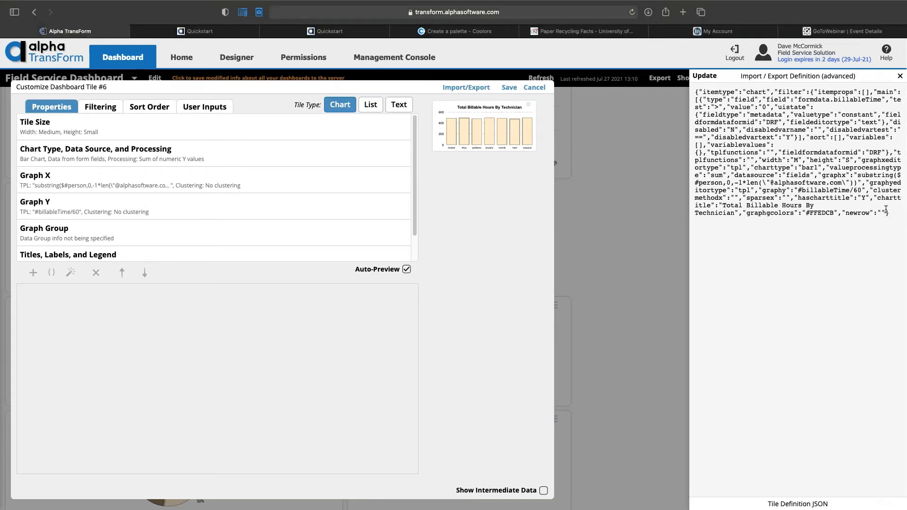
{"action": "left_click_drag", "start_coordinate": [870, 208], "coordinate": [690, 90]}
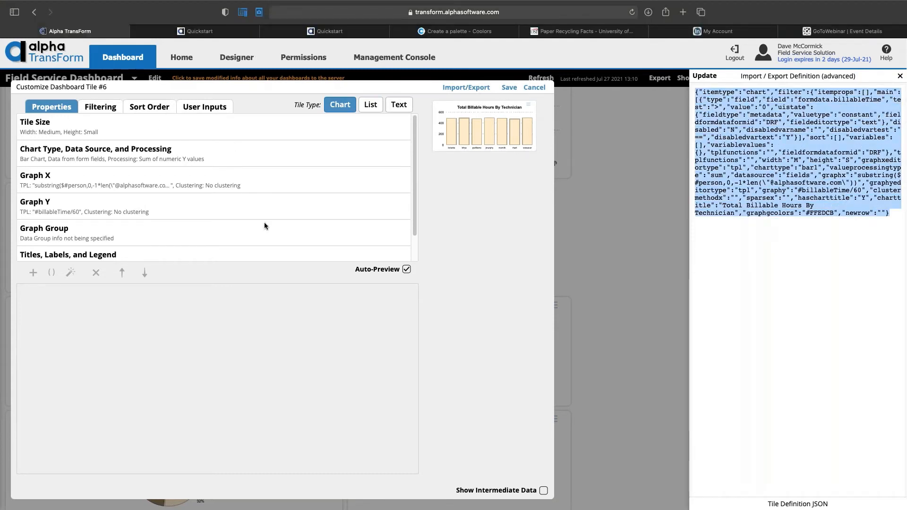
{"action": "right_click", "coordinate": [790, 124]}
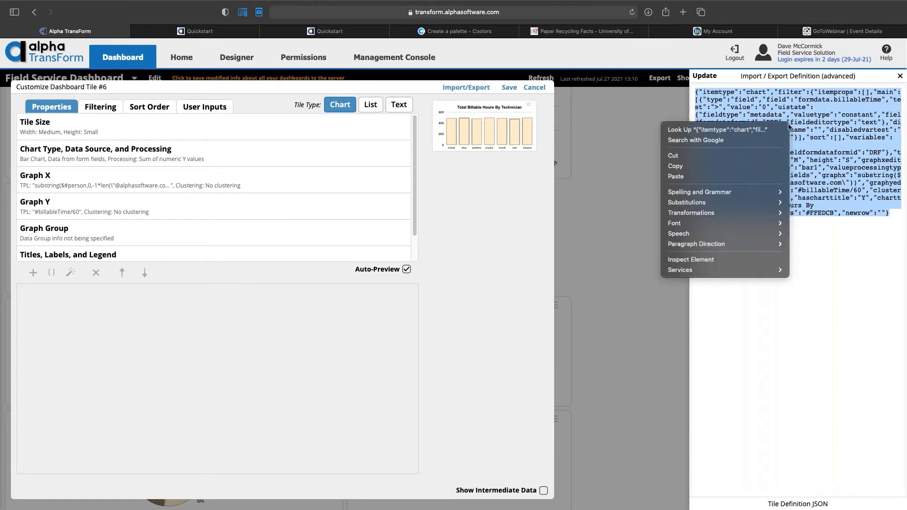
{"action": "left_click", "coordinate": [735, 165]}
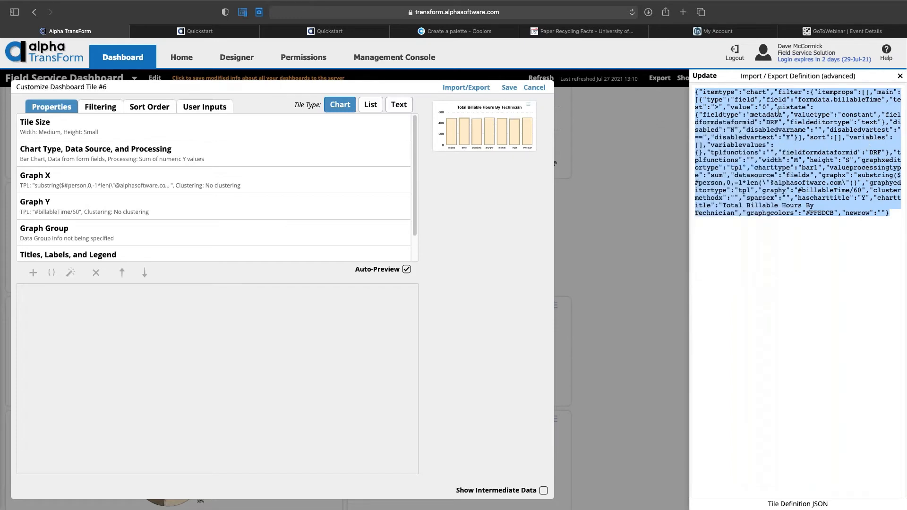
Step: Close the tile's import/export definition and the Dashboard Help
{"action": "left_click", "coordinate": [900, 76]}
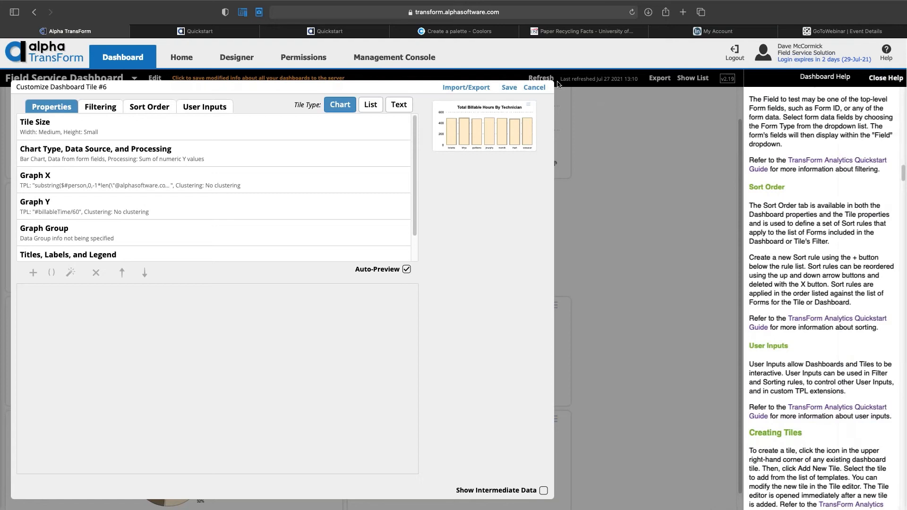
{"action": "key", "text": "super+Tab"}
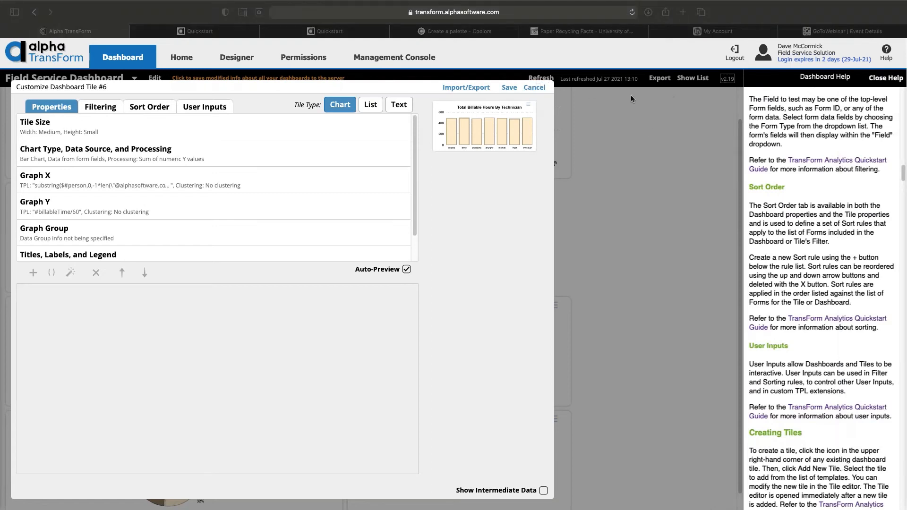
{"action": "left_click", "coordinate": [888, 81]}
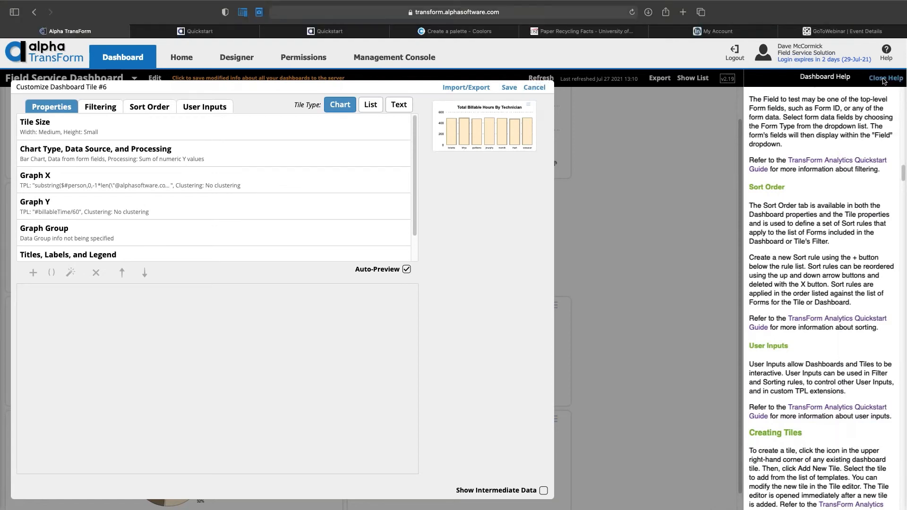
{"action": "left_click", "coordinate": [888, 82]}
{"action": "key", "text": "super+Tab"}
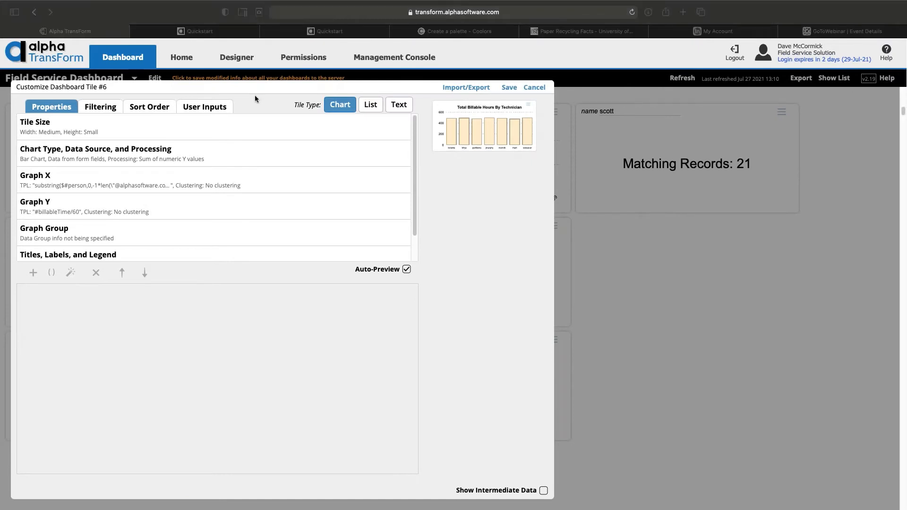
Step: Leave the Total Billable Hours By Technician tile editor without saving and switch to the Daily Report Dashboard
{"action": "left_click", "coordinate": [534, 89]}
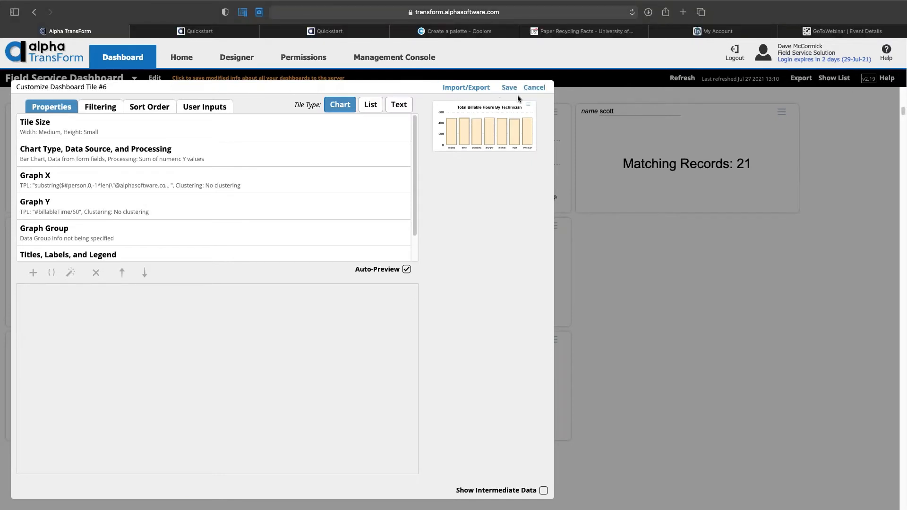
{"action": "left_click", "coordinate": [534, 88]}
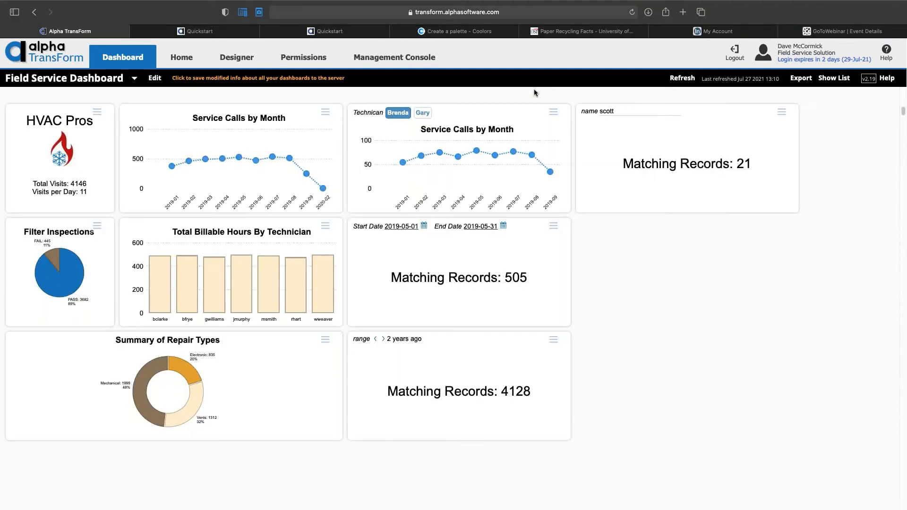
{"action": "left_click", "coordinate": [134, 80]}
{"action": "left_click", "coordinate": [90, 124]}
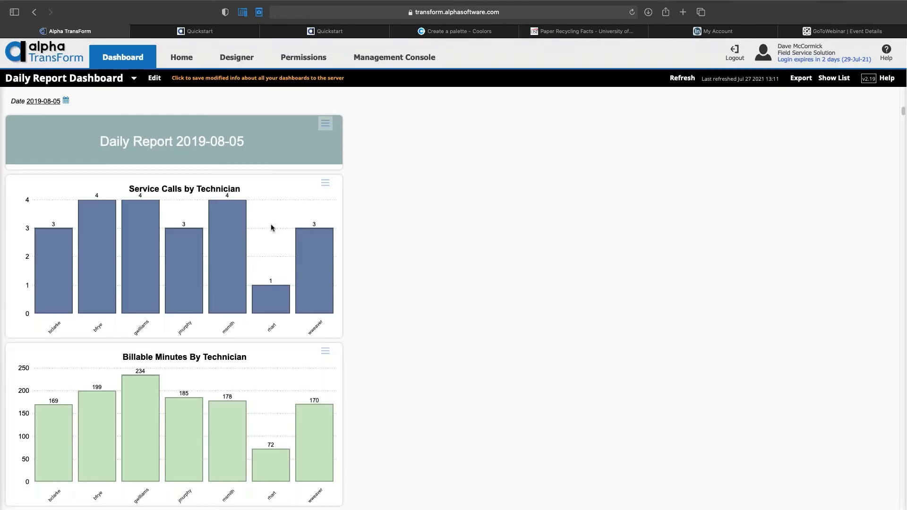
Step: Add a new Blank Chart Tile after the Service Calls by Technician tile
{"action": "left_click", "coordinate": [325, 183]}
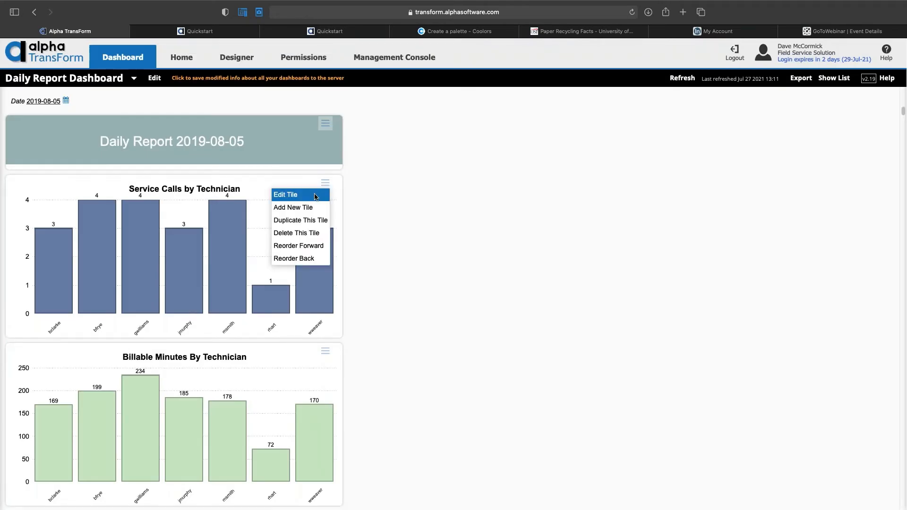
{"action": "left_click", "coordinate": [293, 208]}
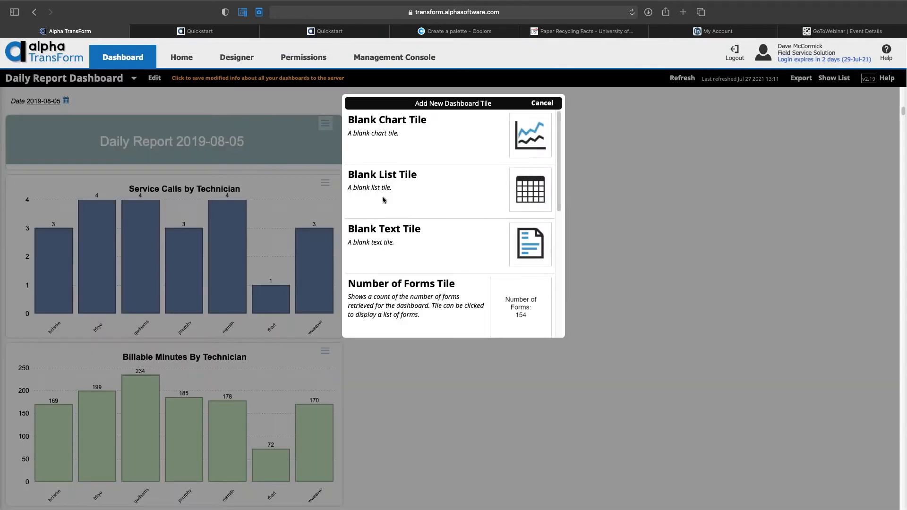
{"action": "left_click", "coordinate": [453, 143]}
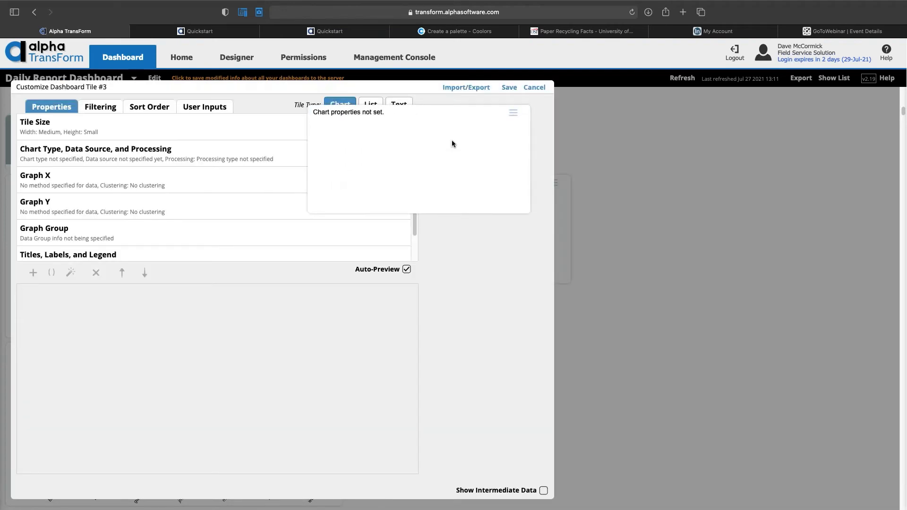
{"action": "left_click", "coordinate": [255, 118]}
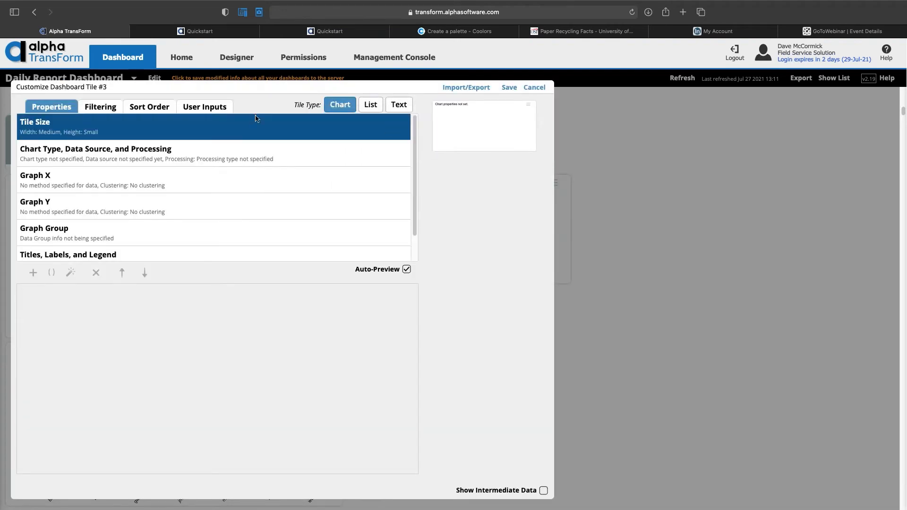
Step: Replace the new tile's JSON definition with the copied one, confirm the update and check the chart in the enlarged preview
{"action": "left_click", "coordinate": [469, 89]}
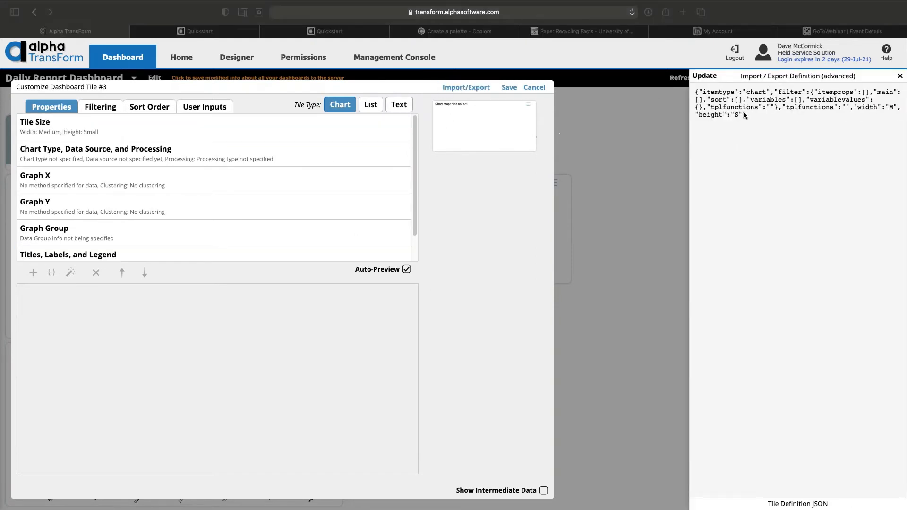
{"action": "left_click", "coordinate": [723, 106]}
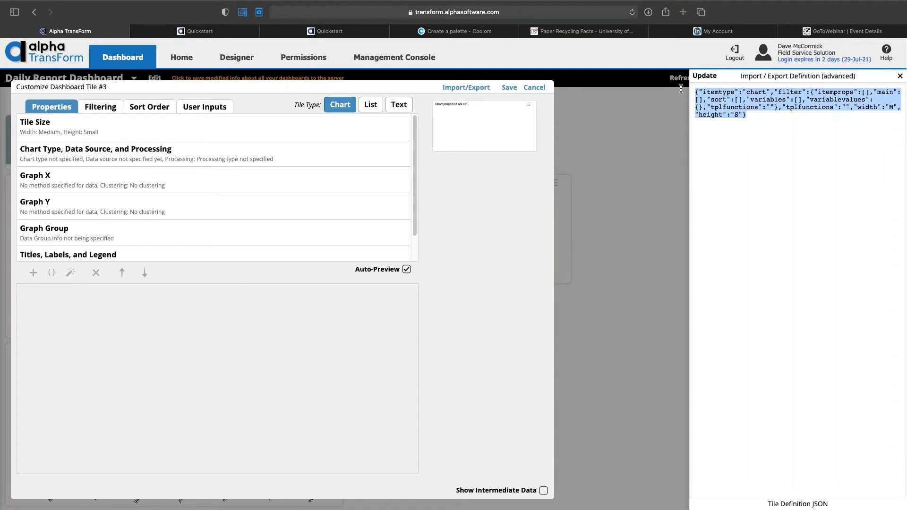
{"action": "right_click", "coordinate": [724, 106]}
{"action": "left_click", "coordinate": [761, 158]}
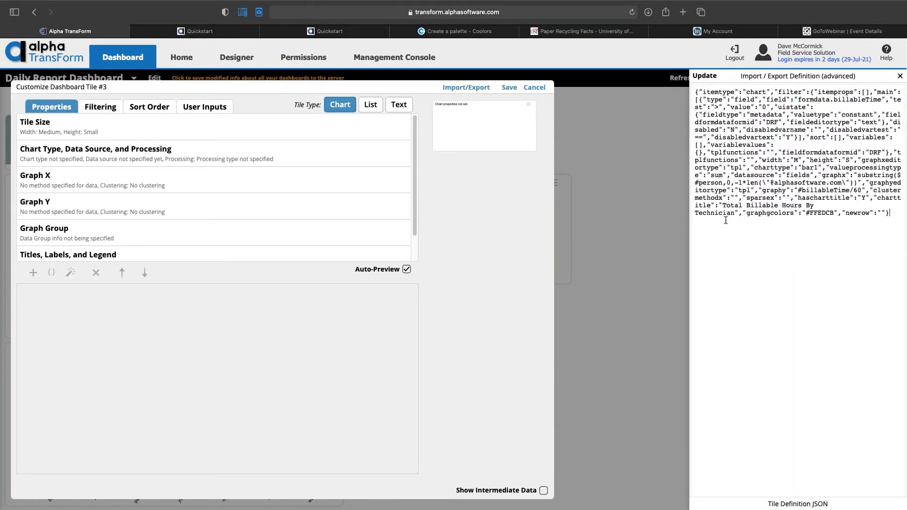
{"action": "left_click", "coordinate": [705, 77]}
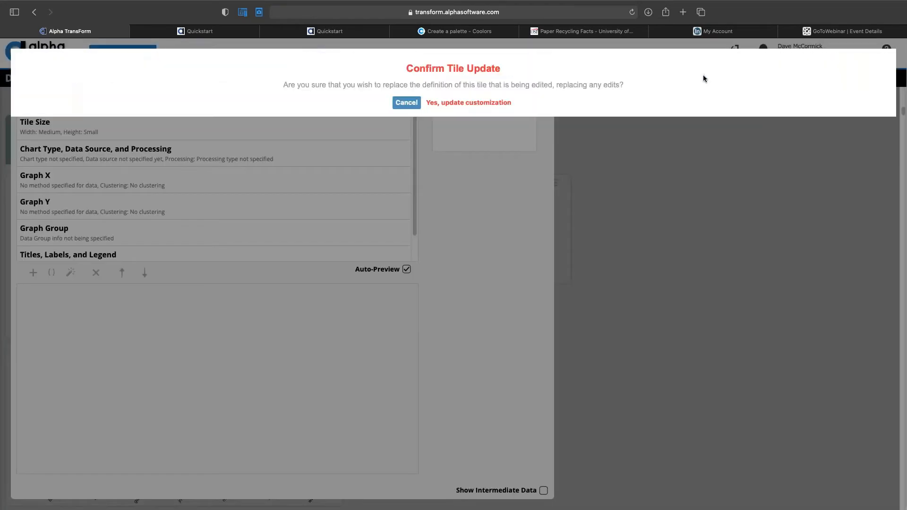
{"action": "left_click", "coordinate": [434, 105]}
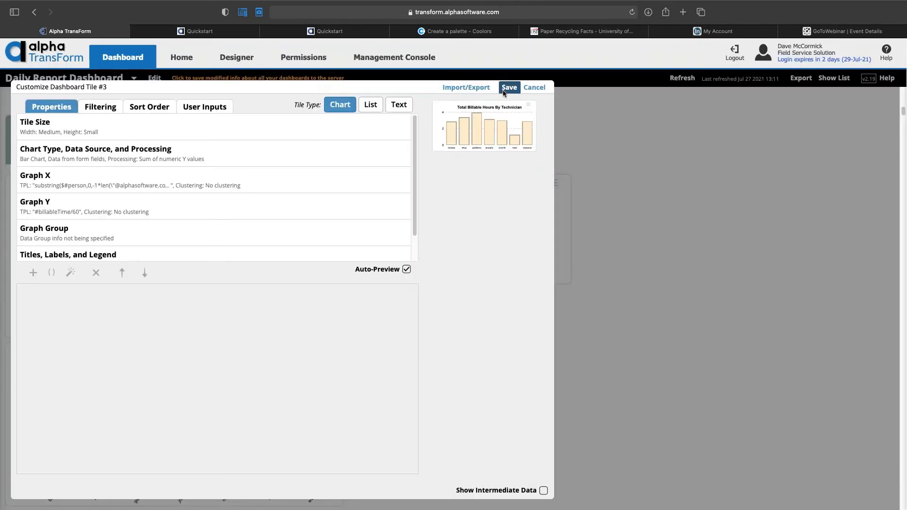
{"action": "left_click", "coordinate": [504, 90]}
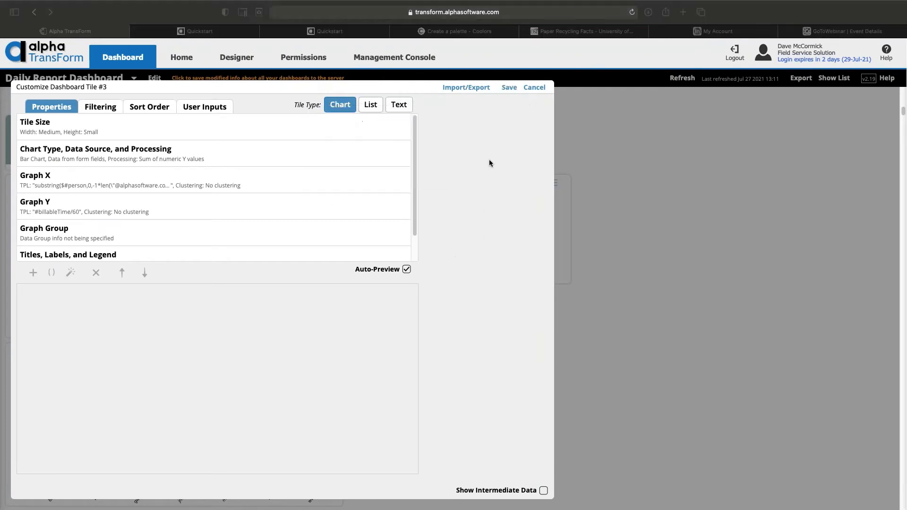
{"action": "mouse_move", "coordinate": [481, 136]}
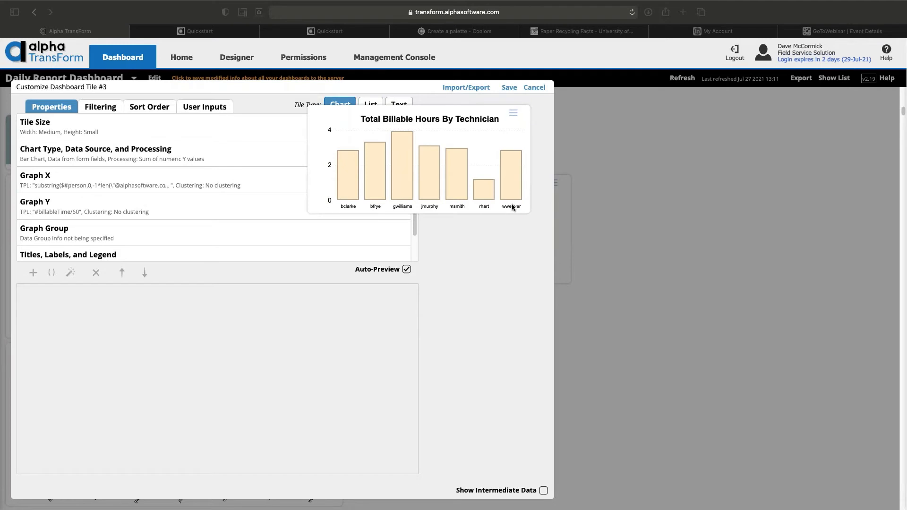
Step: Discard the imported tile edits and delete the blank chart tile from the Daily Report Dashboard
{"action": "left_click", "coordinate": [543, 89]}
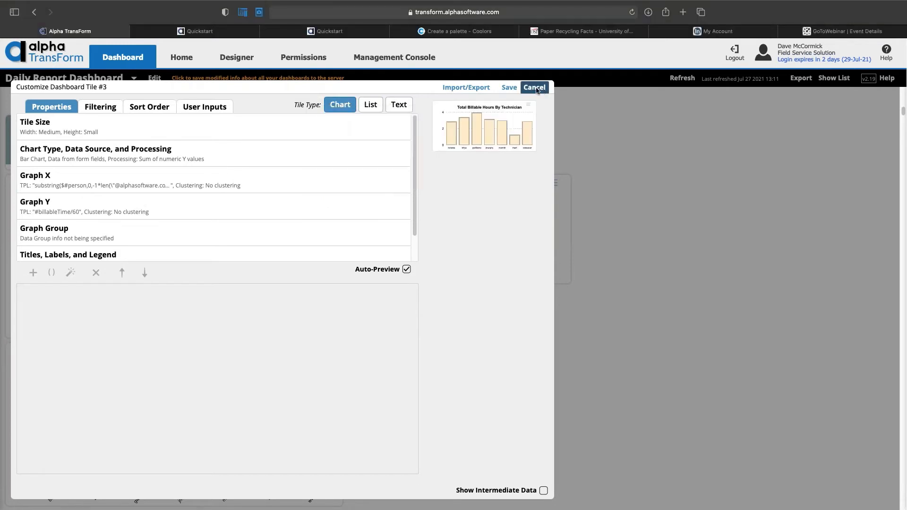
{"action": "left_click", "coordinate": [537, 89]}
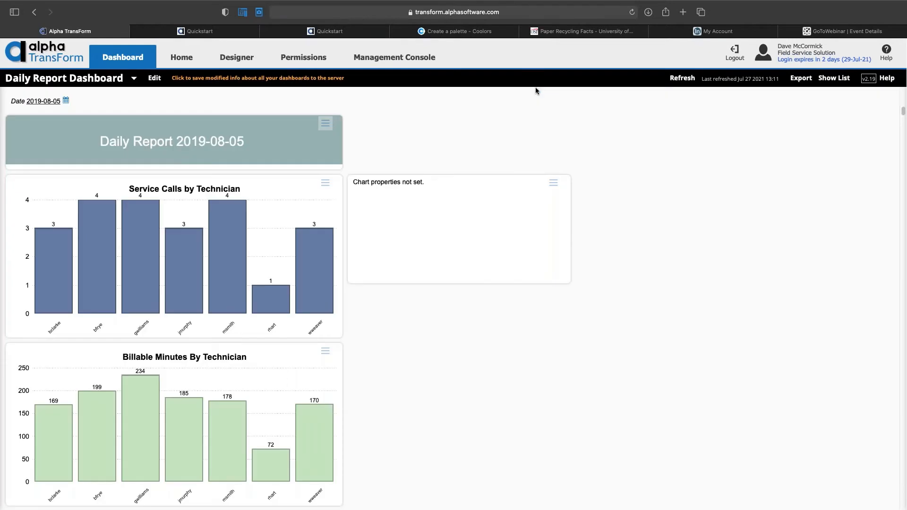
{"action": "left_click", "coordinate": [554, 184]}
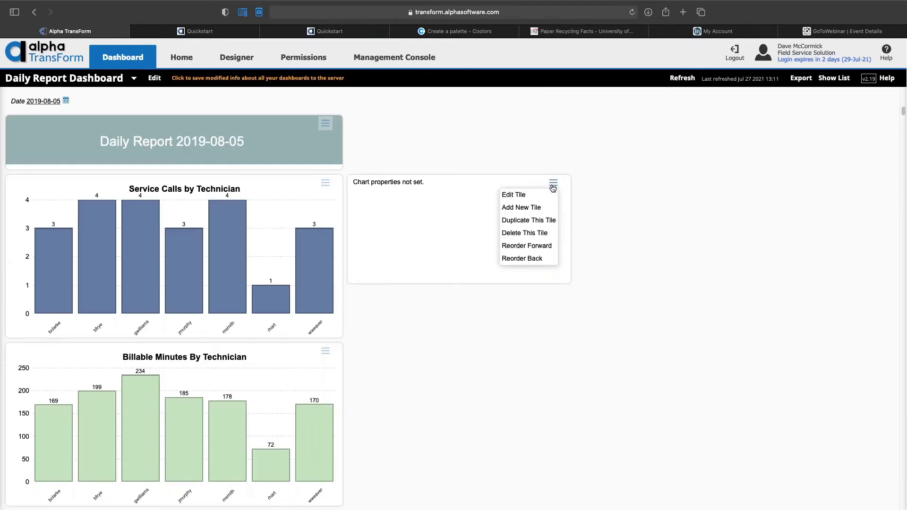
{"action": "left_click", "coordinate": [538, 233]}
{"action": "left_click", "coordinate": [456, 103]}
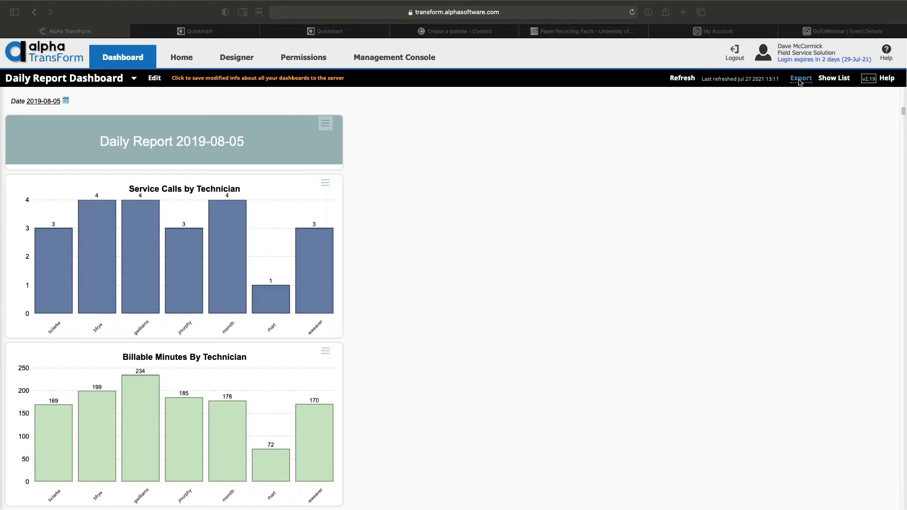
Step: Export the Daily Report Dashboard first as a downloaded file and again as a PDF
{"action": "left_click", "coordinate": [799, 83]}
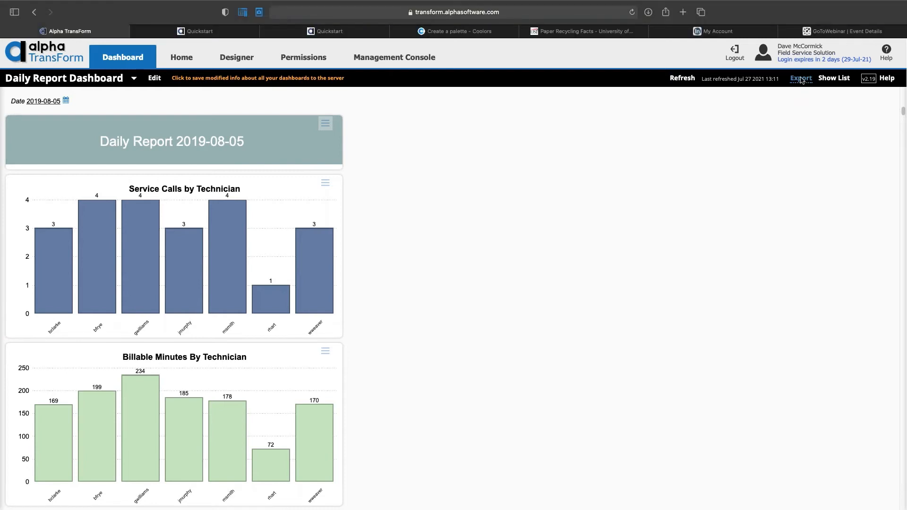
{"action": "left_click", "coordinate": [799, 80]}
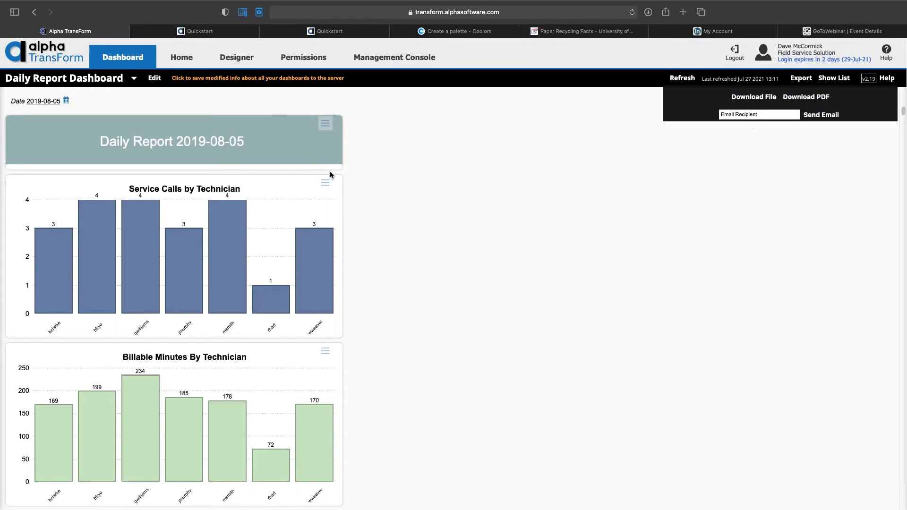
{"action": "left_click", "coordinate": [760, 98]}
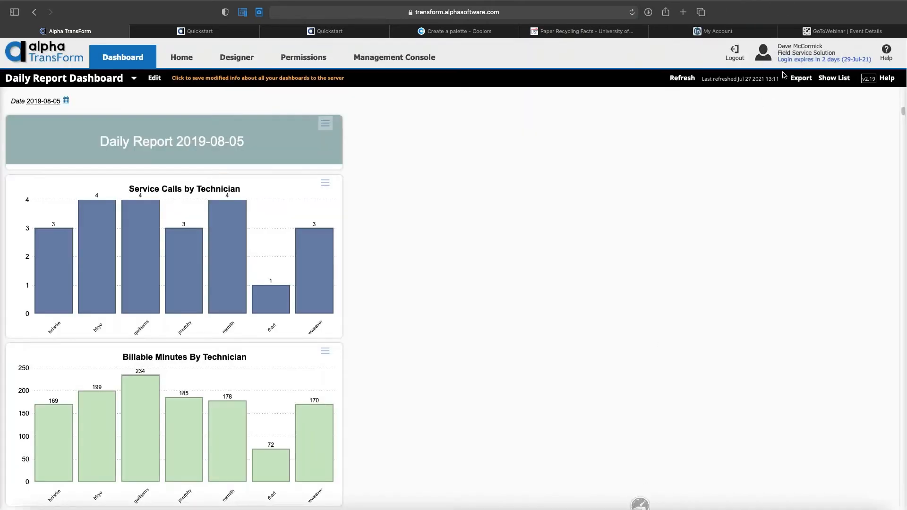
{"action": "left_click", "coordinate": [802, 79]}
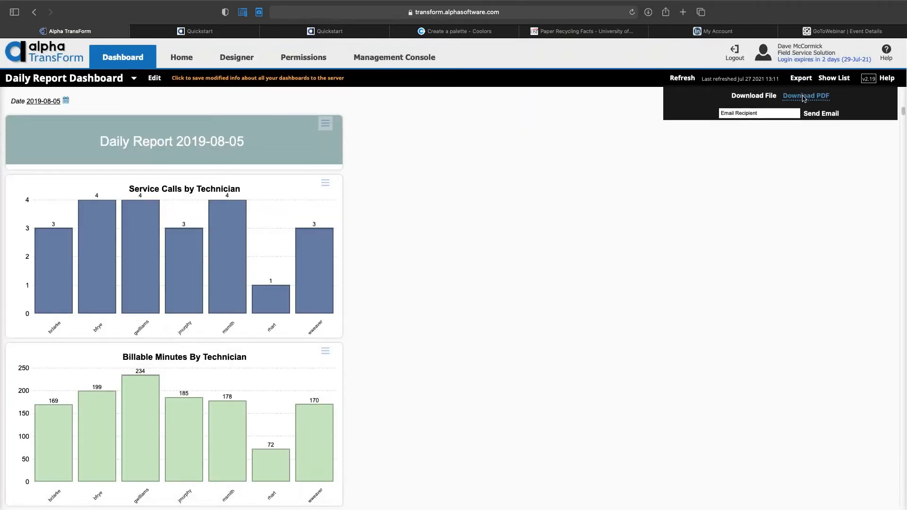
{"action": "left_click", "coordinate": [805, 97]}
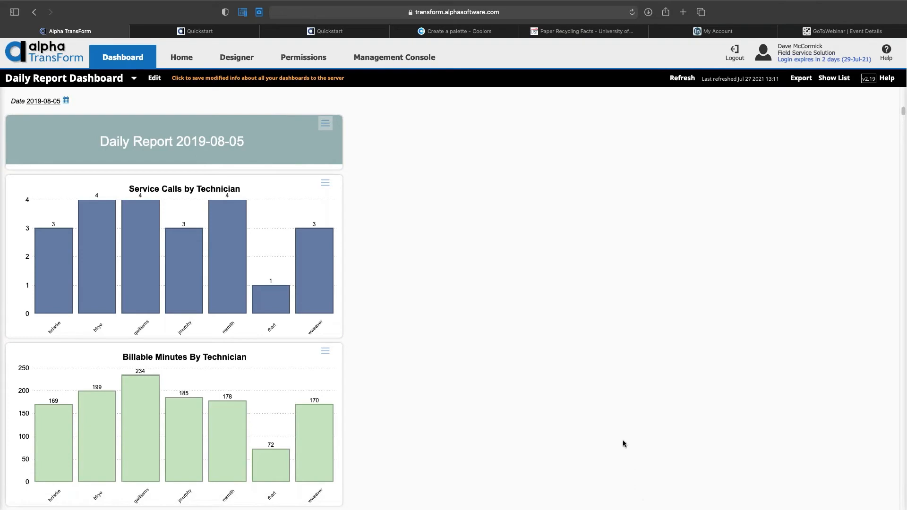
Step: Take the browser out of full screen and open the exported DailyReportDashboard document from the Downloads folder in Preview
{"action": "mouse_move", "coordinate": [12, 3]}
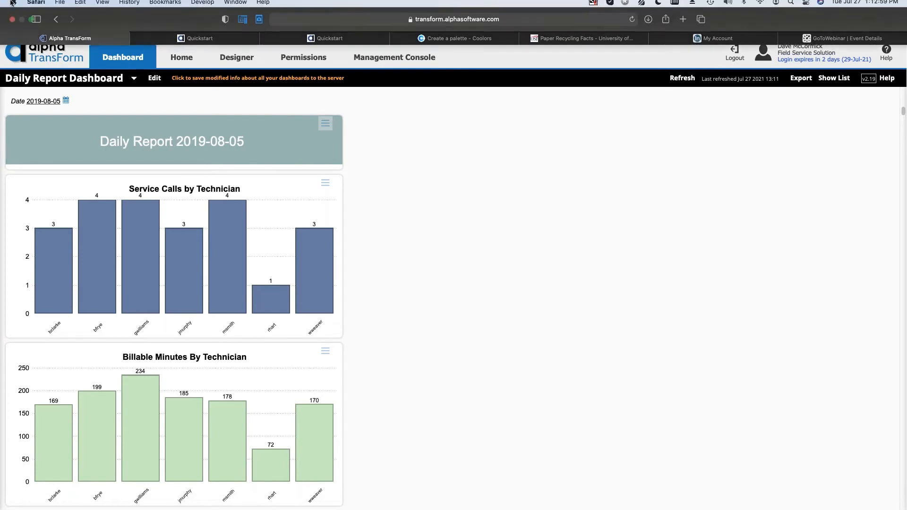
{"action": "left_click", "coordinate": [31, 20]}
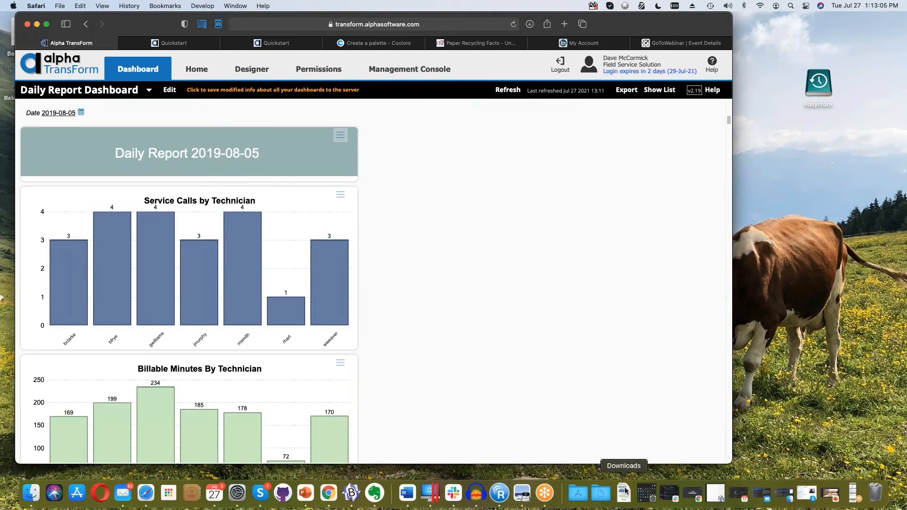
{"action": "left_click", "coordinate": [625, 492]}
{"action": "left_click", "coordinate": [624, 461]}
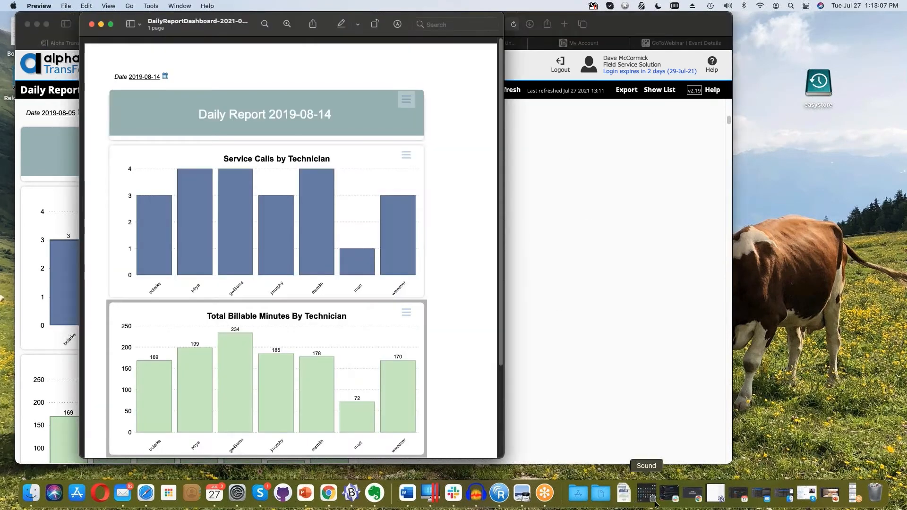
Step: Compare the newly exported dashboard PDF with the older export, and close the older one
{"action": "scroll", "coordinate": [285, 195], "scroll_direction": "down", "scroll_amount": 4}
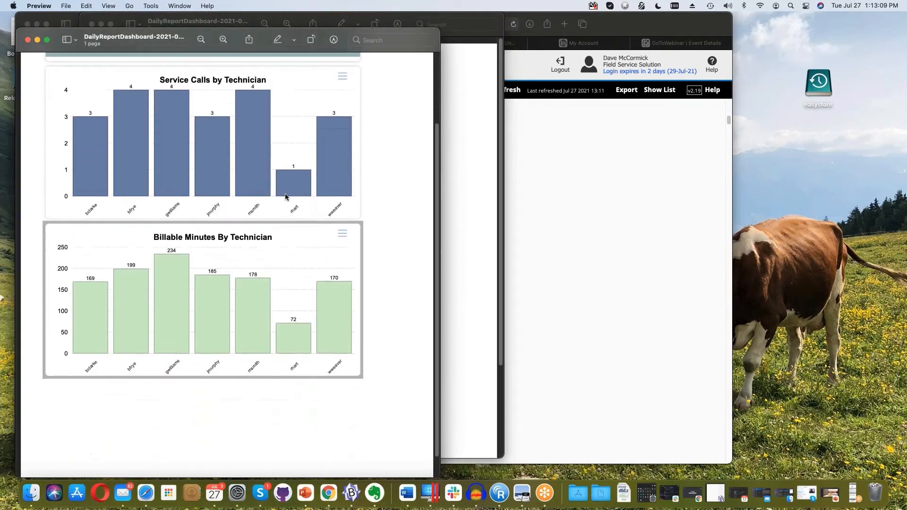
{"action": "scroll", "coordinate": [285, 195], "scroll_direction": "up", "scroll_amount": 4}
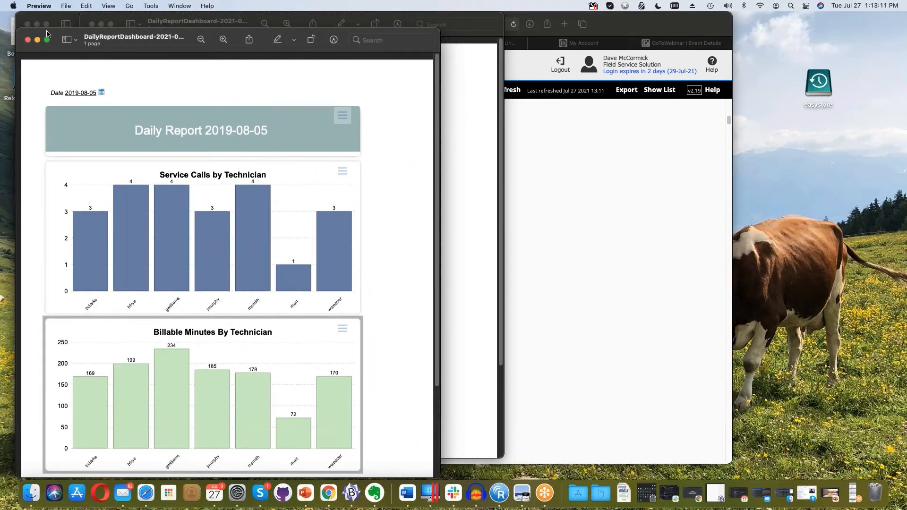
{"action": "left_click_drag", "start_coordinate": [30, 45], "coordinate": [539, 46]}
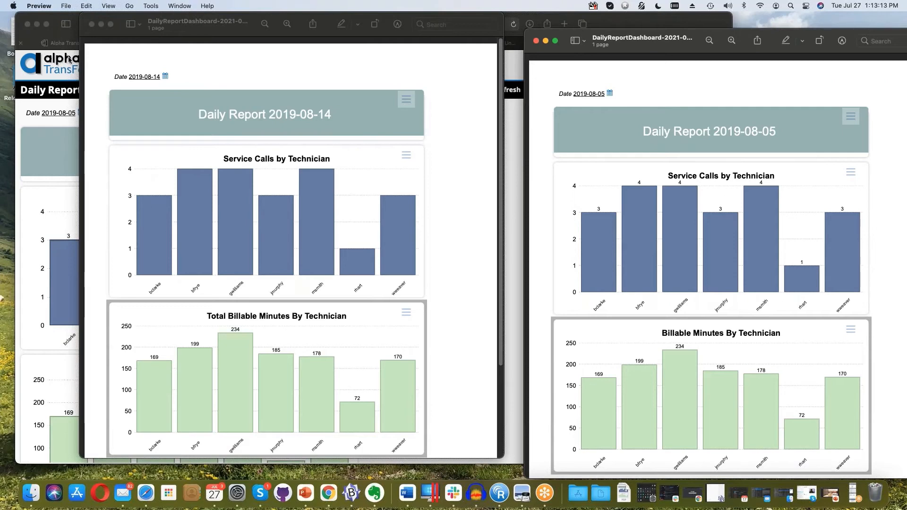
{"action": "left_click", "coordinate": [92, 25]}
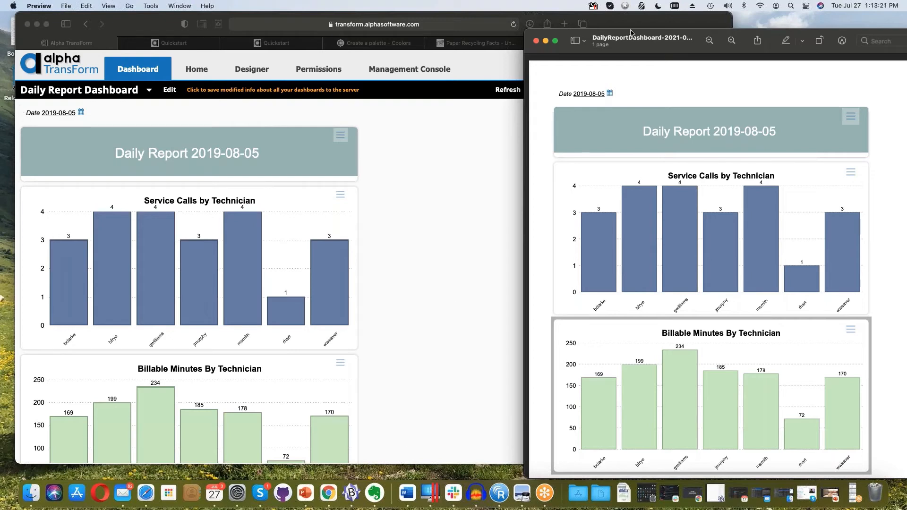
{"action": "left_click_drag", "start_coordinate": [587, 35], "coordinate": [235, 35]}
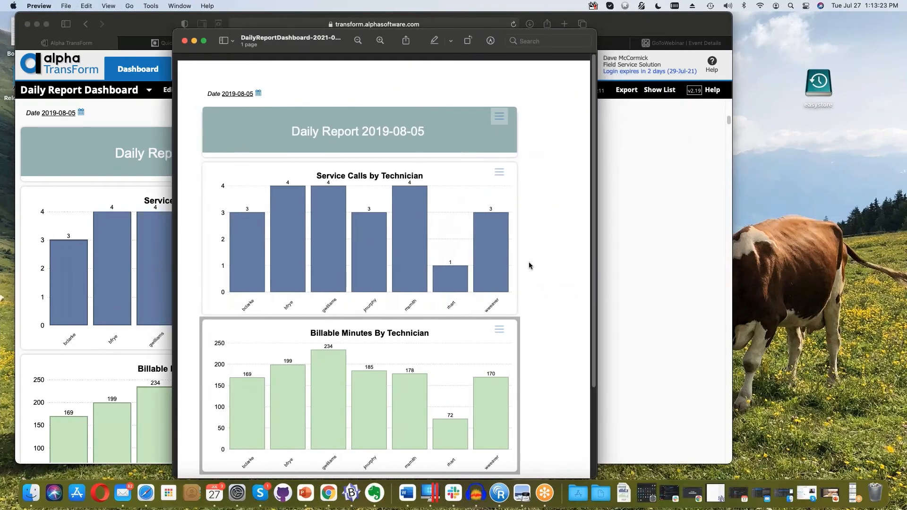
Step: Examine the layout of the exported 2019-08-05 Daily Report PDF, close it and quit Preview
{"action": "scroll", "coordinate": [529, 264], "scroll_direction": "down", "scroll_amount": 3}
{"action": "scroll", "coordinate": [528, 264], "scroll_direction": "up", "scroll_amount": 3}
{"action": "scroll", "coordinate": [505, 163], "scroll_direction": "down", "scroll_amount": 3}
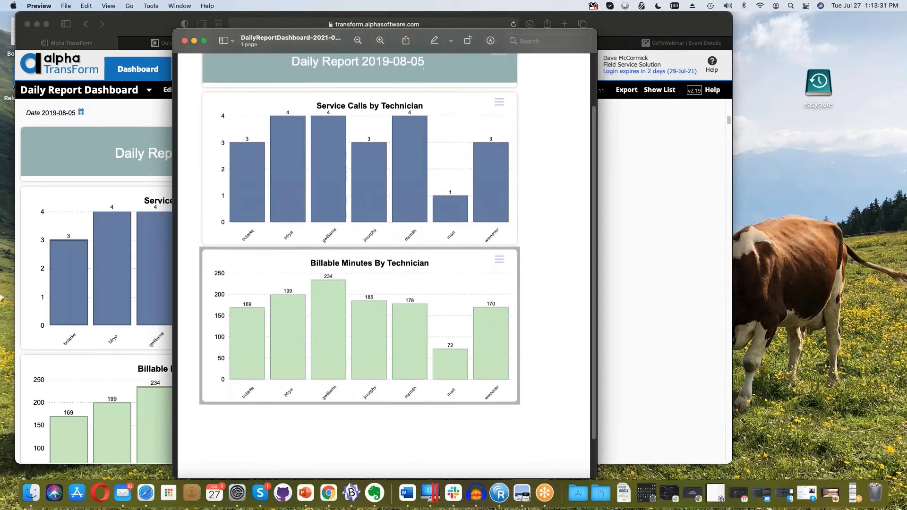
{"action": "scroll", "coordinate": [505, 164], "scroll_direction": "up", "scroll_amount": 3}
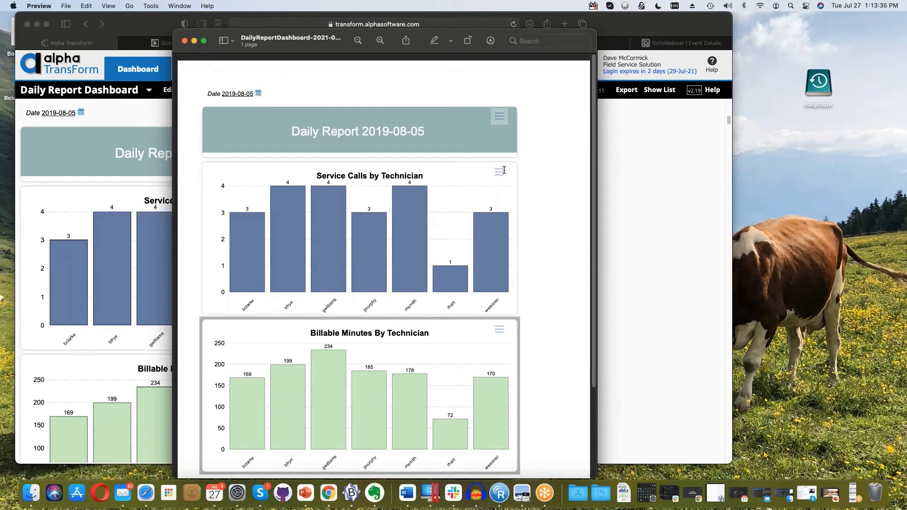
{"action": "left_click_drag", "start_coordinate": [504, 171], "coordinate": [544, 172]}
{"action": "left_click", "coordinate": [543, 171]}
{"action": "scroll", "coordinate": [451, 191], "scroll_direction": "down", "scroll_amount": 2}
{"action": "scroll", "coordinate": [455, 189], "scroll_direction": "up", "scroll_amount": 2}
{"action": "left_click", "coordinate": [185, 41]}
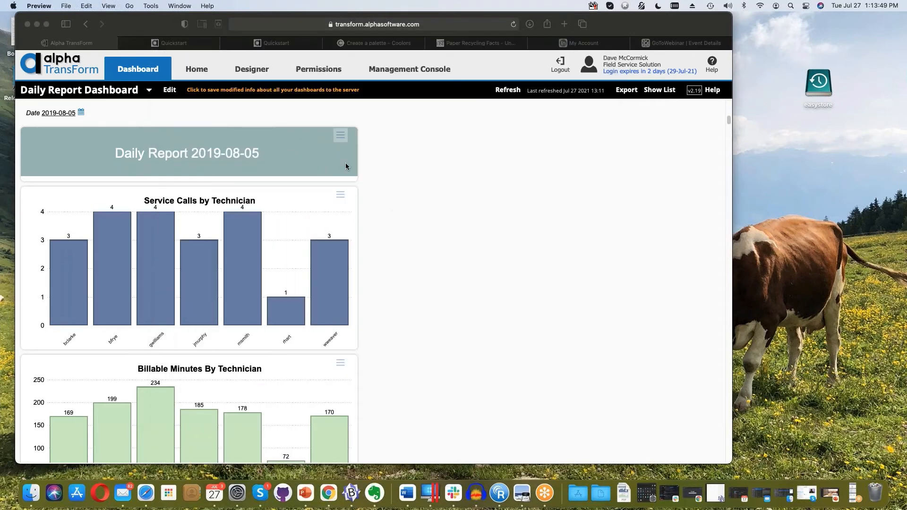
{"action": "scroll", "coordinate": [318, 327], "scroll_direction": "down", "scroll_amount": 3}
{"action": "scroll", "coordinate": [315, 333], "scroll_direction": "up", "scroll_amount": 3}
{"action": "key", "text": "super+q"}
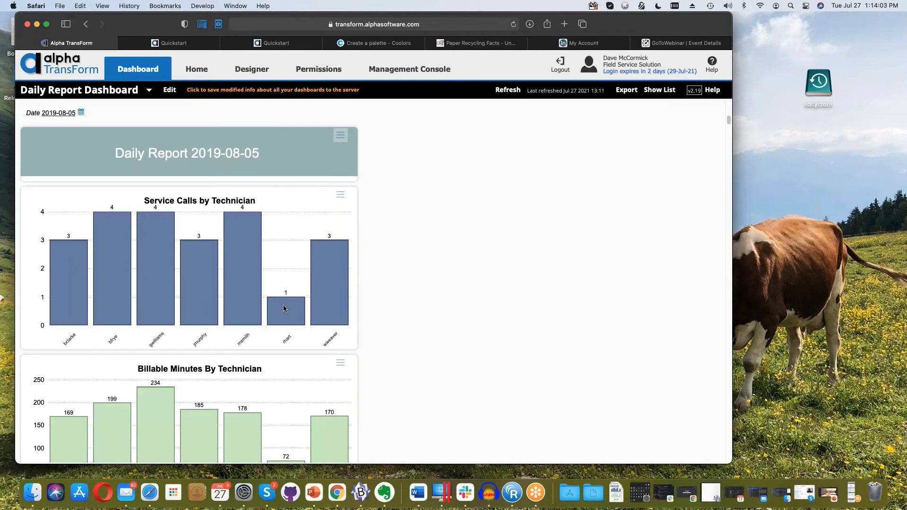
Step: Drill into the single-call bar of the Service Calls by Technician chart and open the export options for its listed form
{"action": "left_click", "coordinate": [283, 308]}
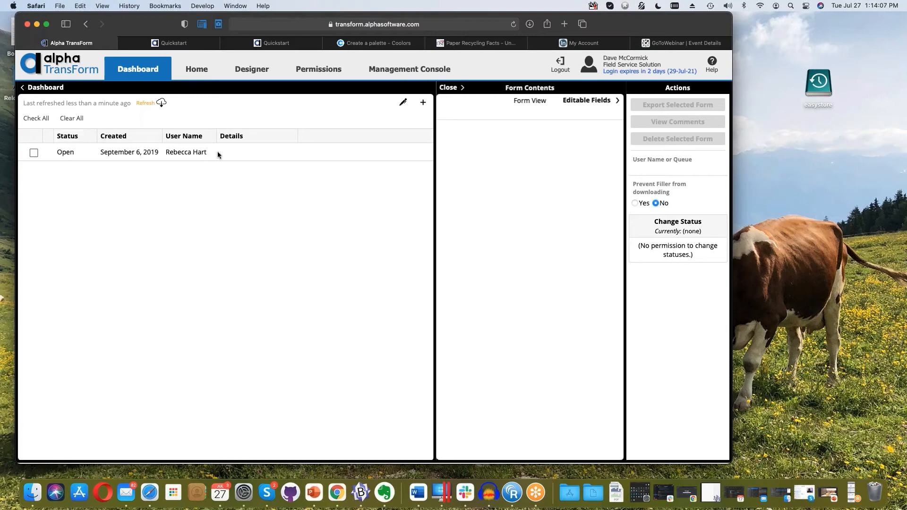
{"action": "left_click", "coordinate": [217, 153]}
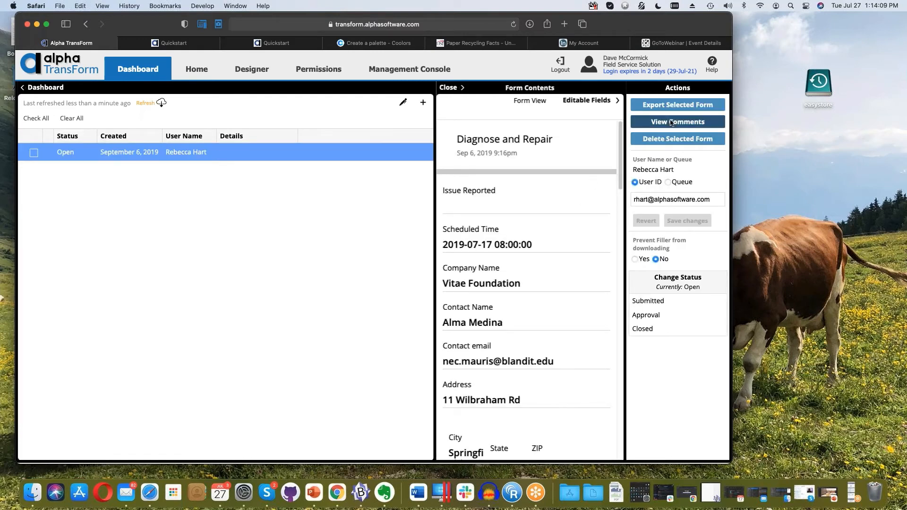
{"action": "left_click", "coordinate": [686, 106]}
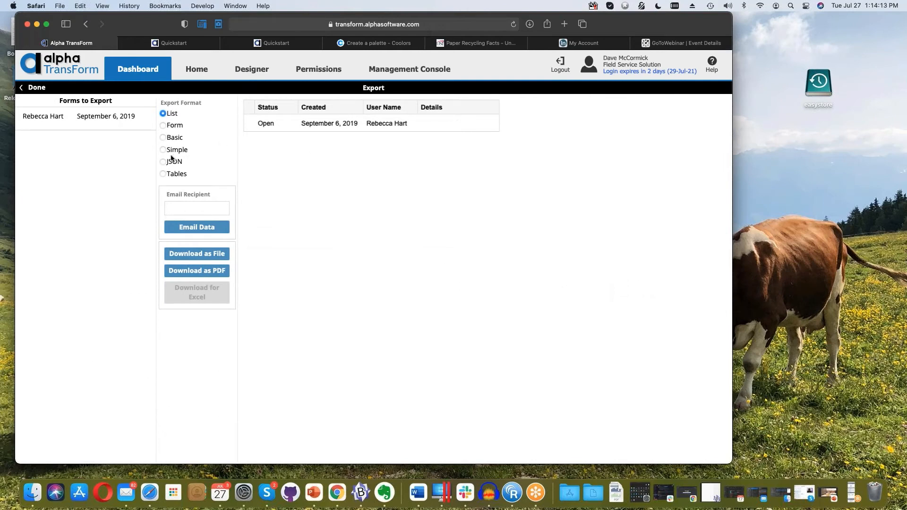
Step: Set the export format to Form and download the Diagnose and Repair form as a PDF
{"action": "left_click", "coordinate": [164, 127]}
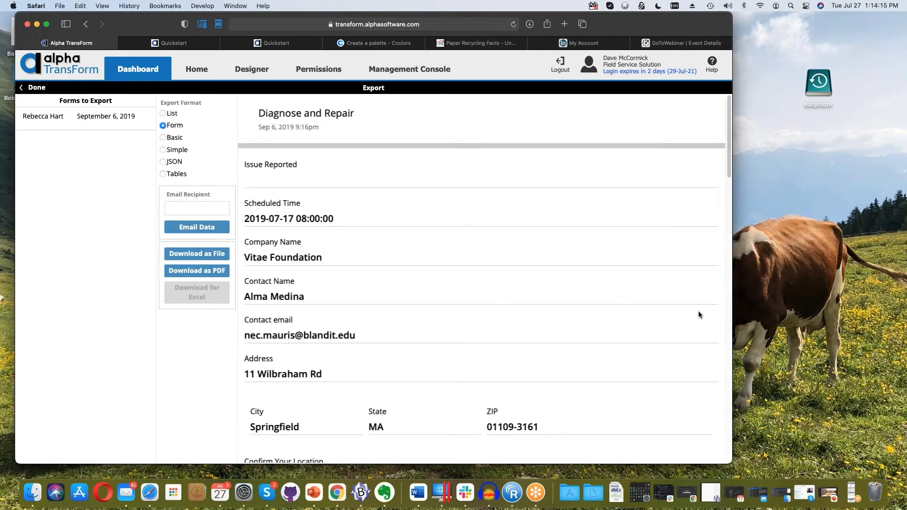
{"action": "scroll", "coordinate": [638, 317], "scroll_direction": "down", "scroll_amount": 5}
{"action": "scroll", "coordinate": [637, 324], "scroll_direction": "up", "scroll_amount": 10}
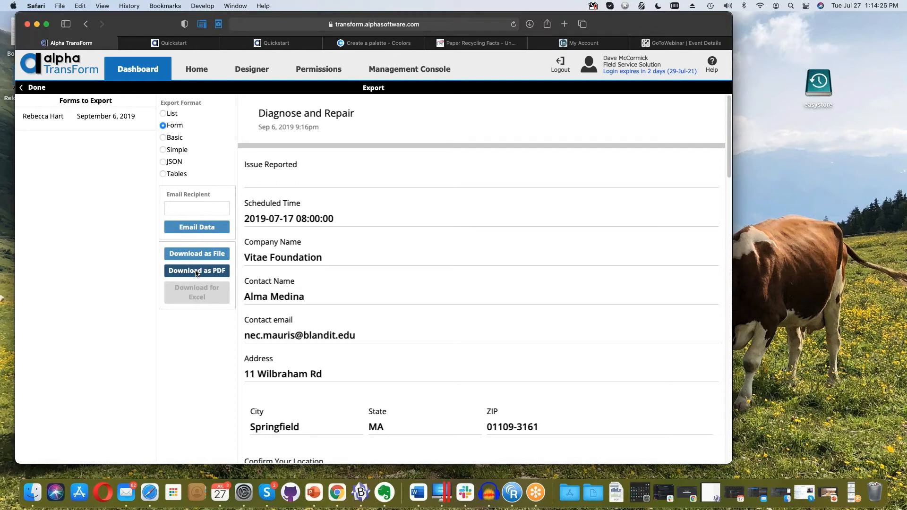
{"action": "left_click", "coordinate": [197, 271]}
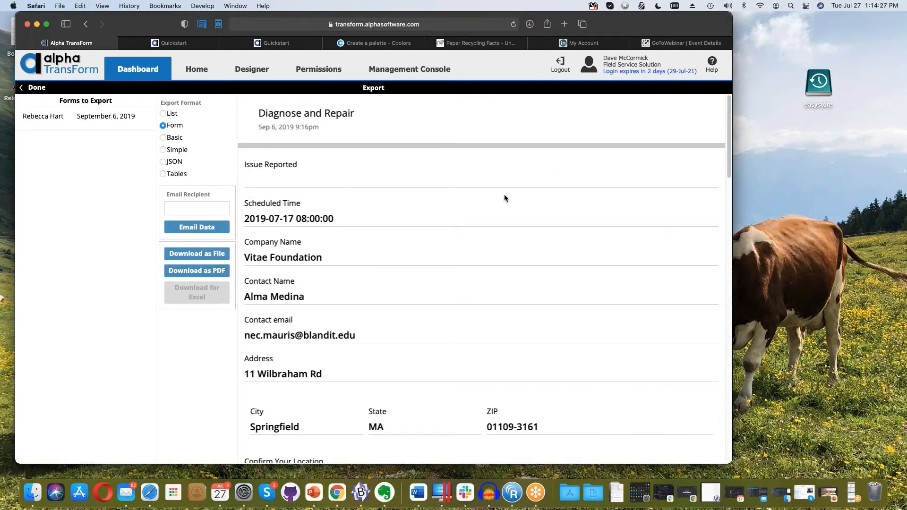
Step: Open the newly downloaded Diagnose and Repair PDF from the Downloads folder in Preview
{"action": "scroll", "coordinate": [505, 199], "scroll_direction": "down", "scroll_amount": 1}
{"action": "scroll", "coordinate": [506, 204], "scroll_direction": "down", "scroll_amount": 20}
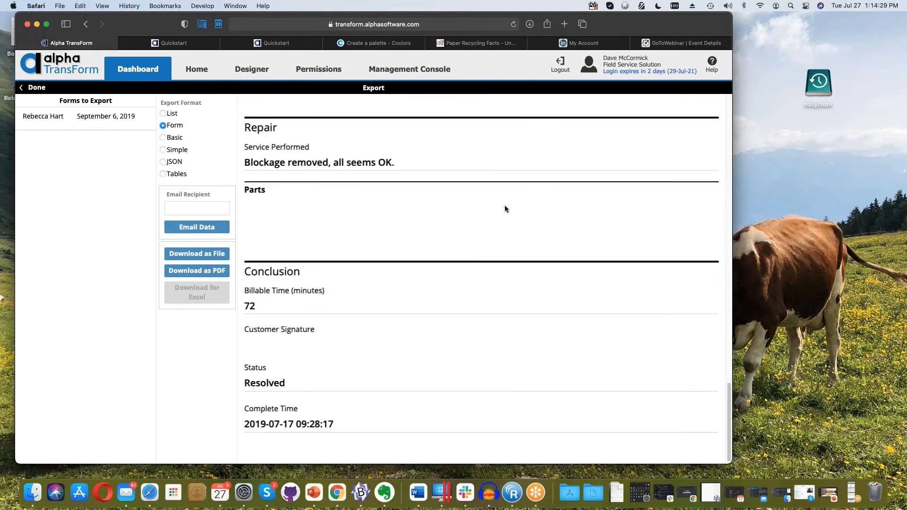
{"action": "left_click", "coordinate": [617, 494]}
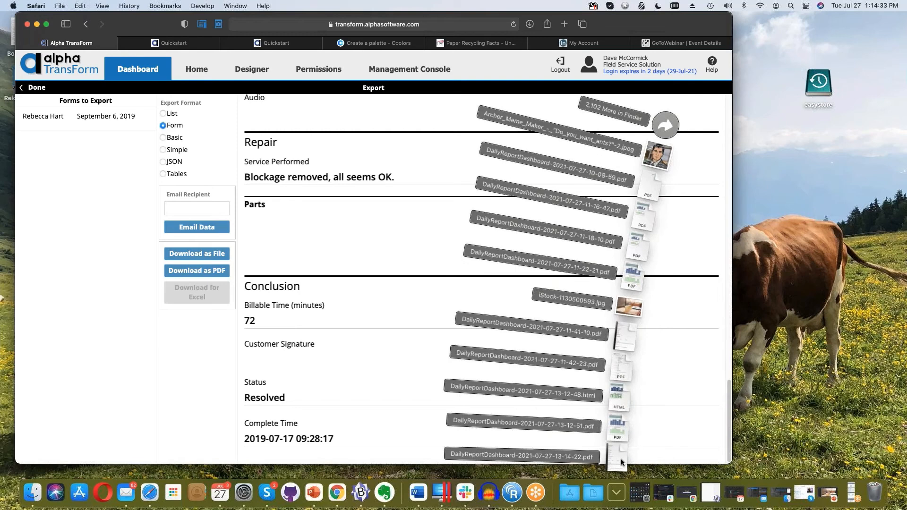
{"action": "left_click", "coordinate": [622, 462]}
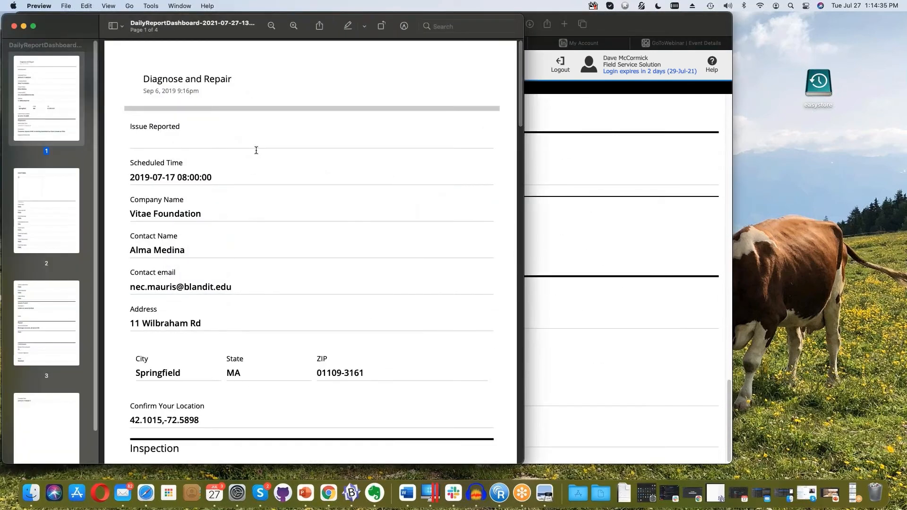
Step: Look through the pages of the exported form PDF, including the inspection details, image field and checklist, and close it
{"action": "scroll", "coordinate": [391, 183], "scroll_direction": "down", "scroll_amount": 8}
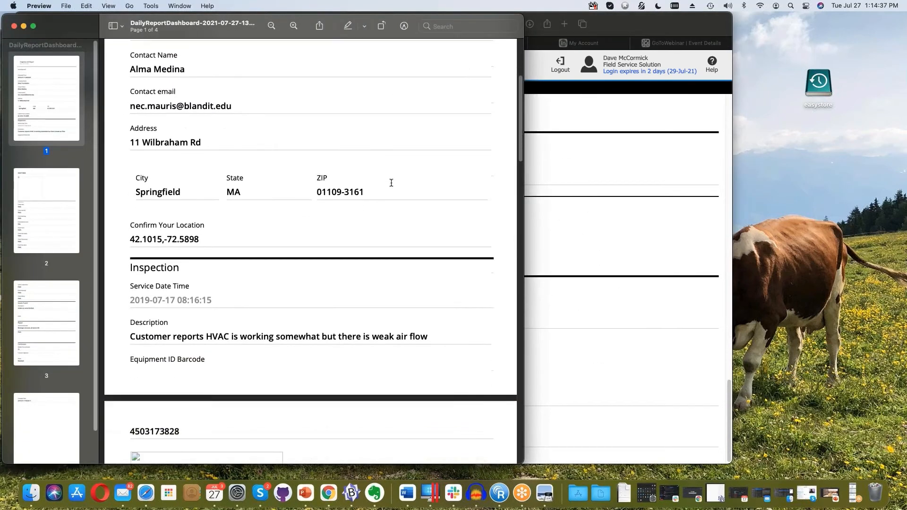
{"action": "scroll", "coordinate": [391, 183], "scroll_direction": "down", "scroll_amount": 20}
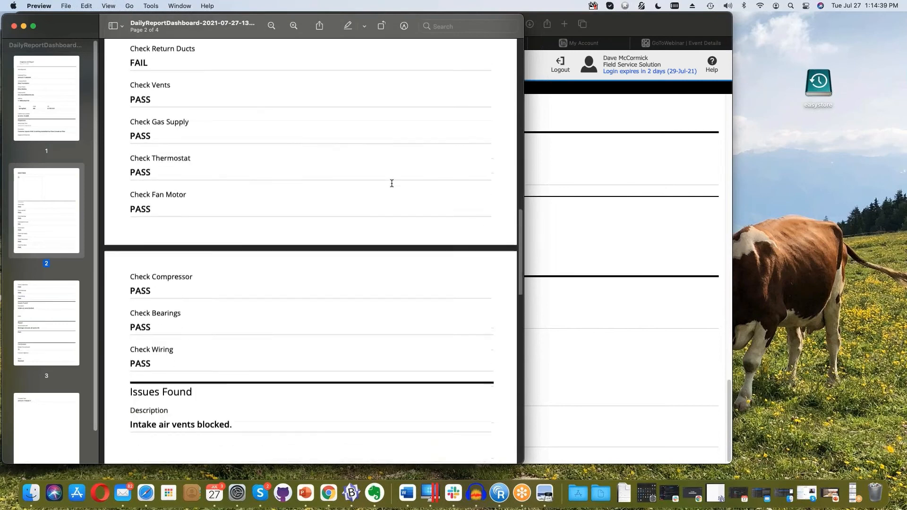
{"action": "scroll", "coordinate": [392, 183], "scroll_direction": "down", "scroll_amount": 10}
{"action": "scroll", "coordinate": [392, 183], "scroll_direction": "up", "scroll_amount": 20}
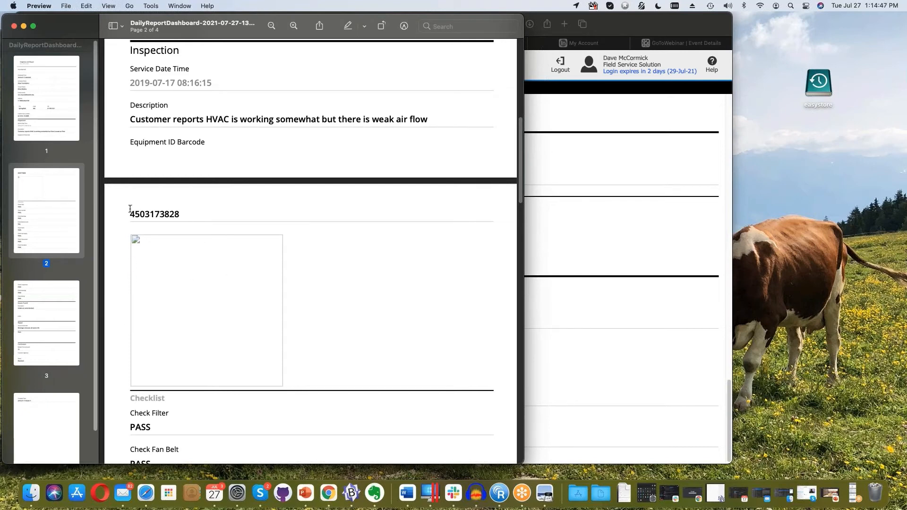
{"action": "scroll", "coordinate": [197, 282], "scroll_direction": "up", "scroll_amount": 6}
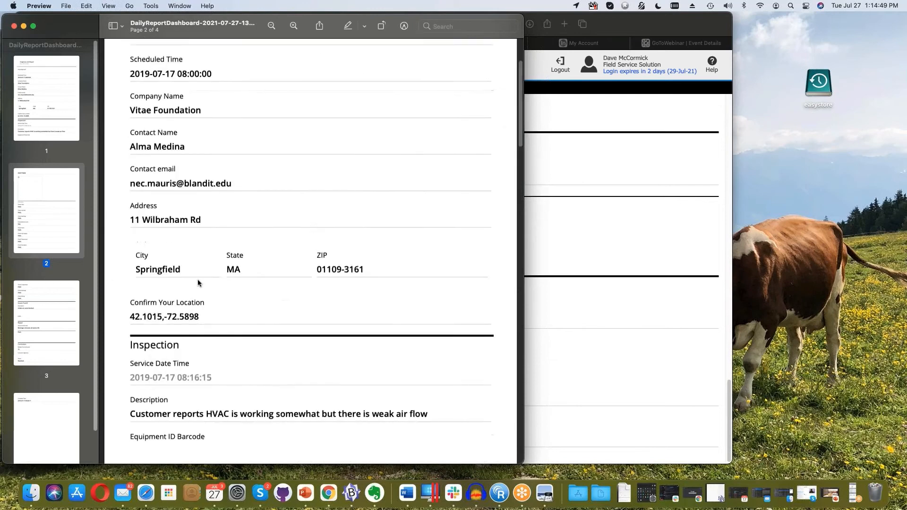
{"action": "scroll", "coordinate": [198, 281], "scroll_direction": "down", "scroll_amount": 8}
{"action": "scroll", "coordinate": [199, 279], "scroll_direction": "up", "scroll_amount": 4}
{"action": "scroll", "coordinate": [240, 319], "scroll_direction": "down", "scroll_amount": 2}
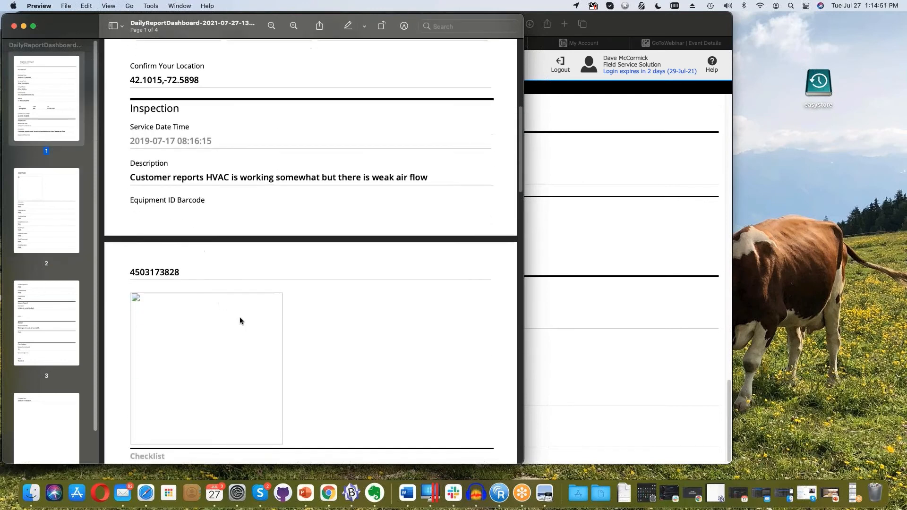
{"action": "scroll", "coordinate": [241, 319], "scroll_direction": "down", "scroll_amount": 3}
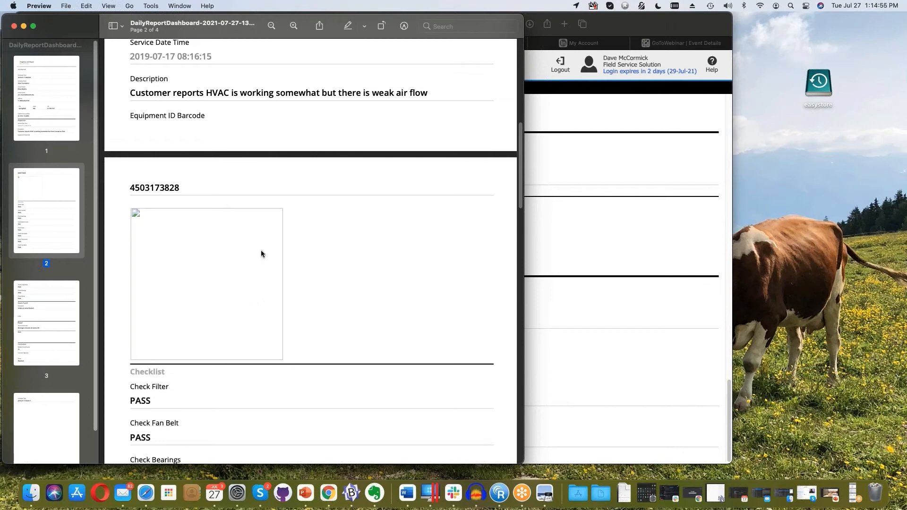
{"action": "scroll", "coordinate": [199, 314], "scroll_direction": "down", "scroll_amount": 6}
{"action": "scroll", "coordinate": [225, 310], "scroll_direction": "up", "scroll_amount": 12}
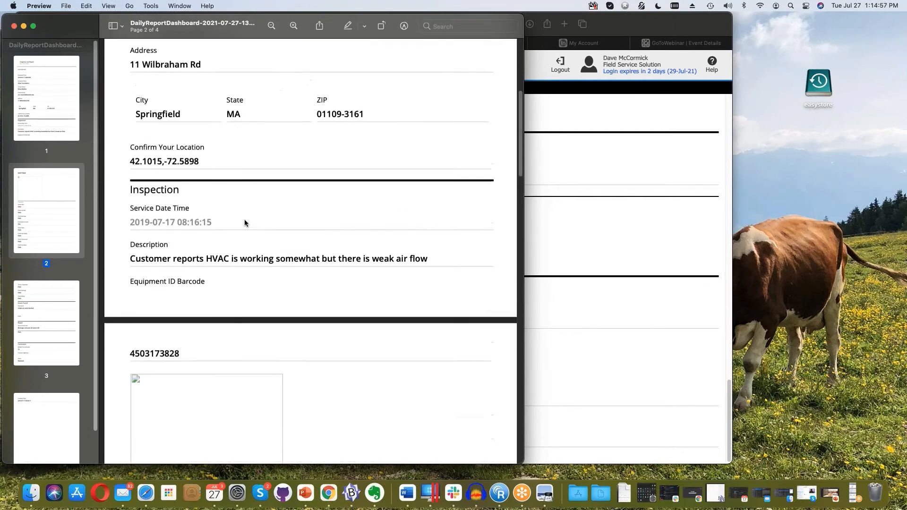
{"action": "scroll", "coordinate": [245, 223], "scroll_direction": "up", "scroll_amount": 3}
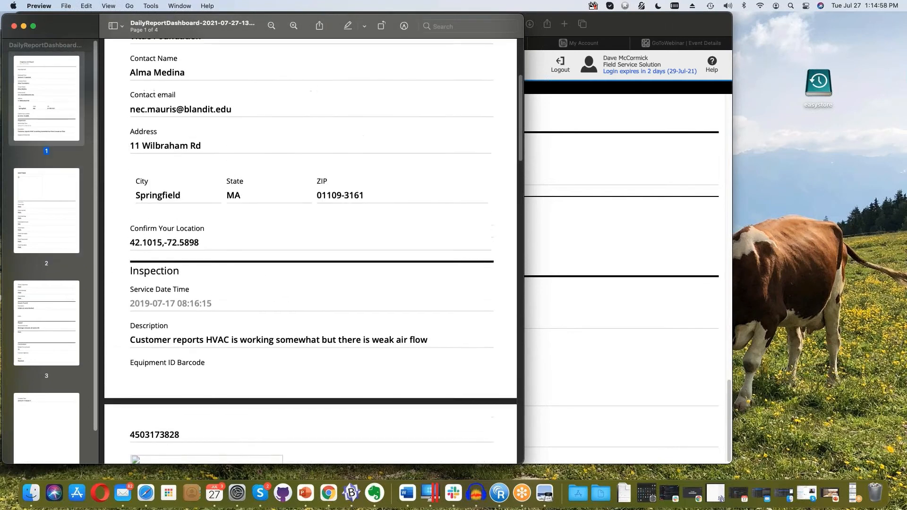
{"action": "left_click", "coordinate": [14, 27]}
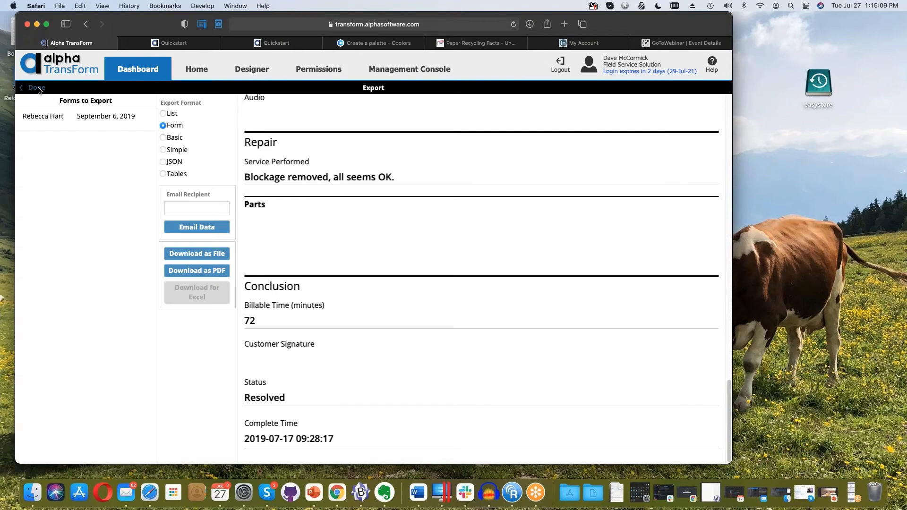
Step: Leave the export and form list, return to the Daily Report Dashboard and save the modified dashboard info to the server
{"action": "left_click", "coordinate": [38, 88]}
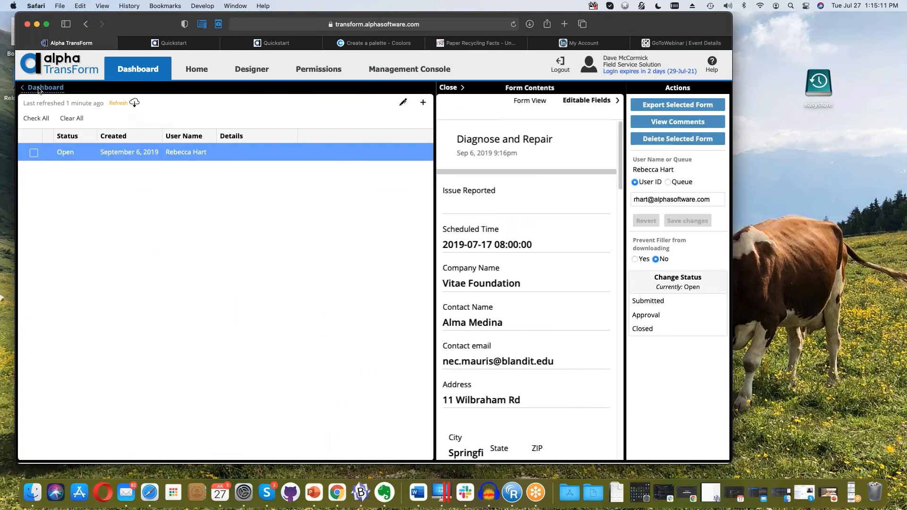
{"action": "left_click", "coordinate": [38, 89]}
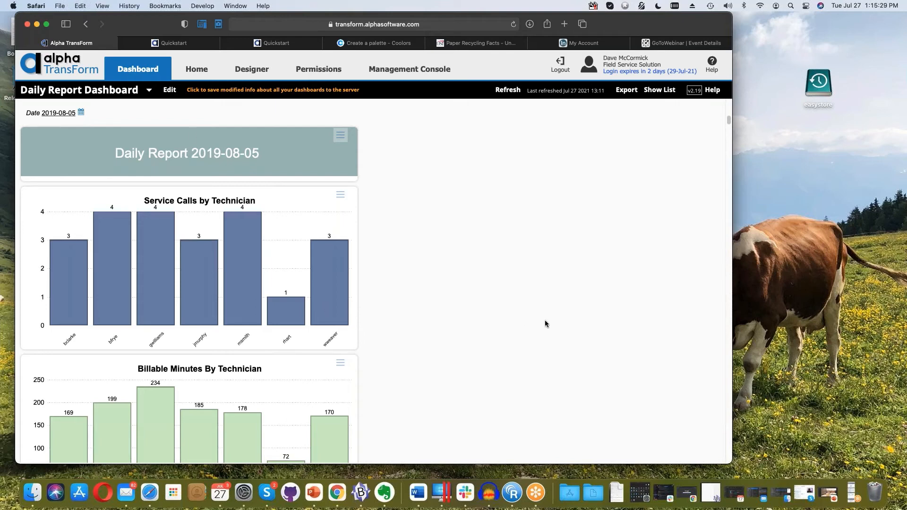
{"action": "left_click", "coordinate": [322, 91]}
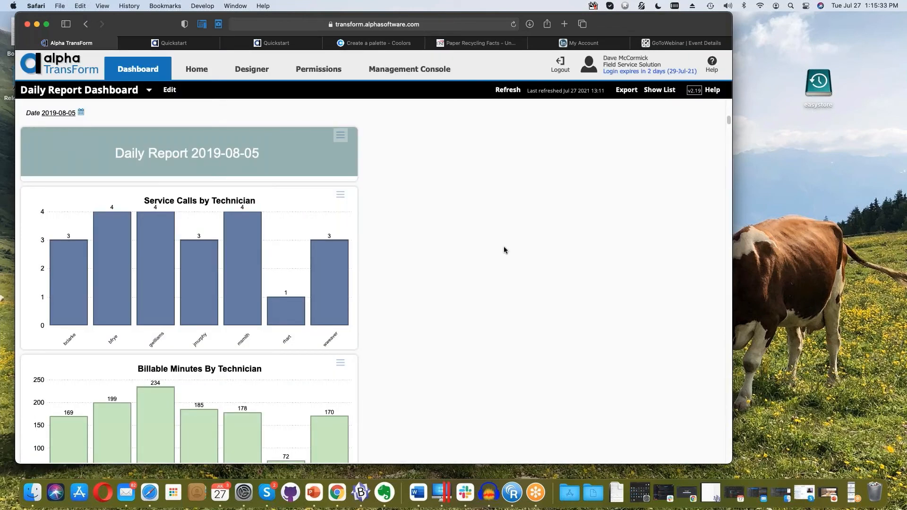
Step: Edit the Daily Report title tile, set its template action to No action selected and save the tile
{"action": "scroll", "coordinate": [504, 250], "scroll_direction": "down", "scroll_amount": 1}
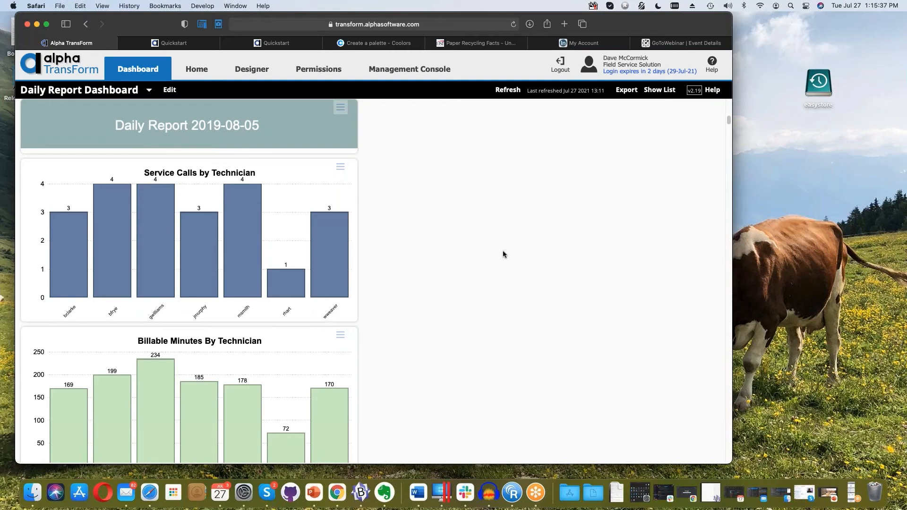
{"action": "scroll", "coordinate": [504, 253], "scroll_direction": "up", "scroll_amount": 1}
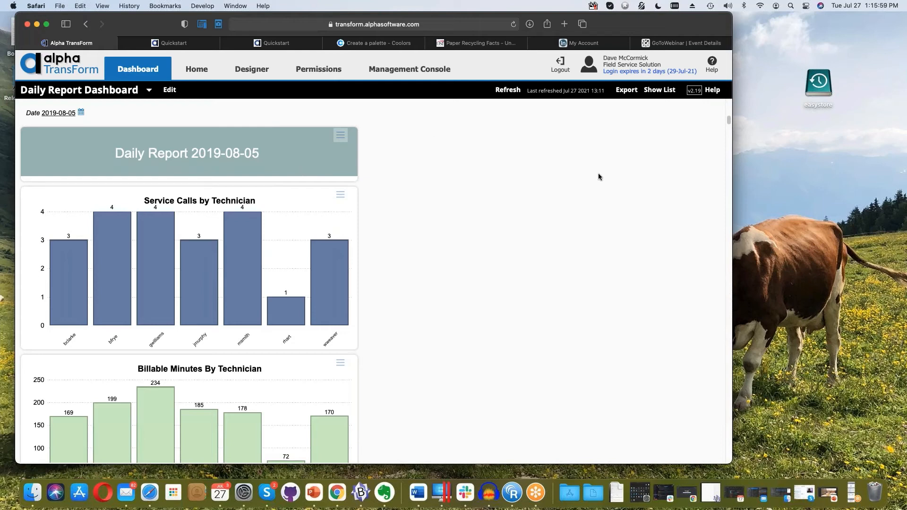
{"action": "left_click", "coordinate": [339, 139]}
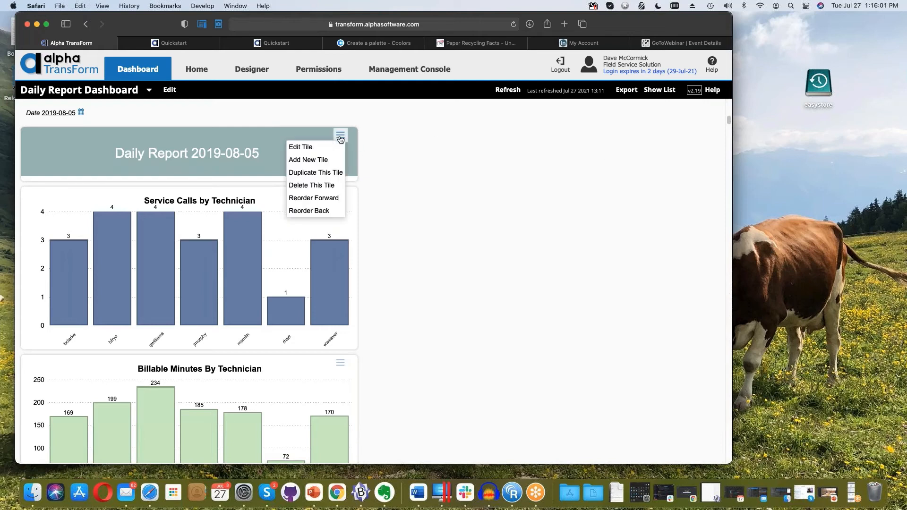
{"action": "left_click", "coordinate": [329, 148]}
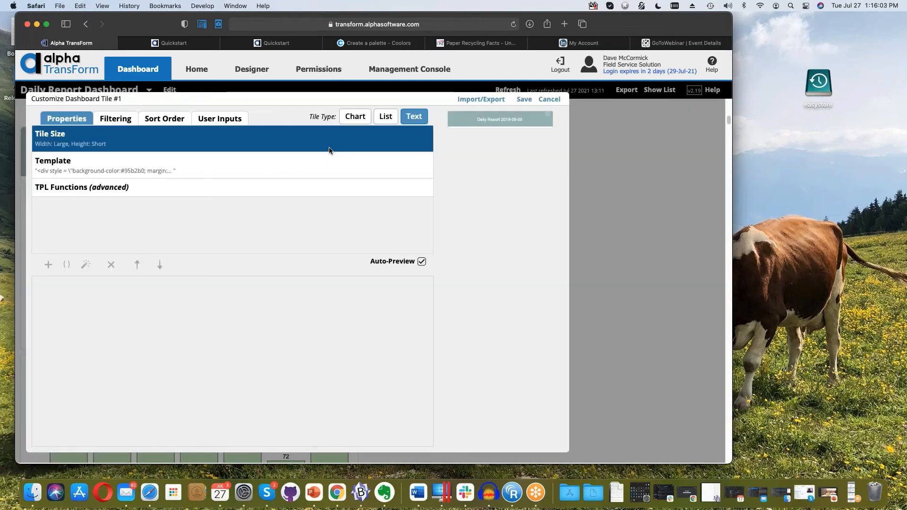
{"action": "left_click", "coordinate": [312, 166]}
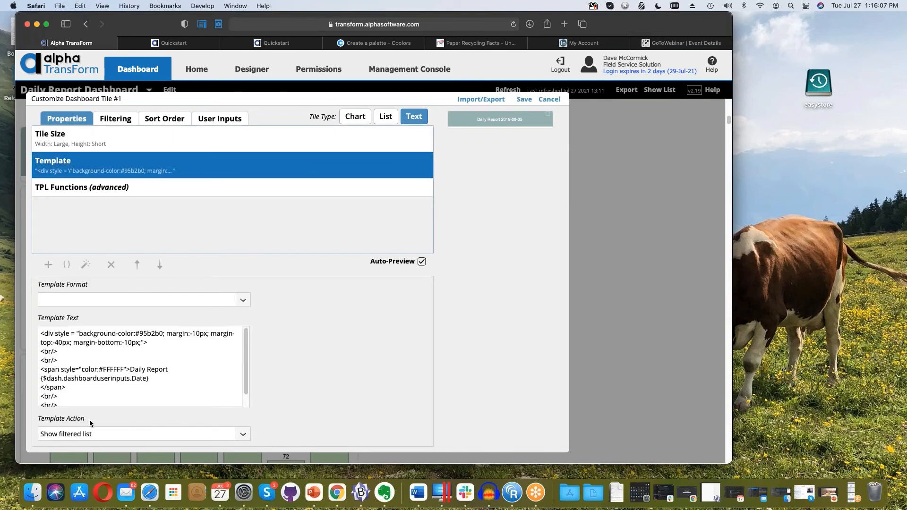
{"action": "left_click", "coordinate": [244, 434]}
{"action": "left_click", "coordinate": [213, 392]}
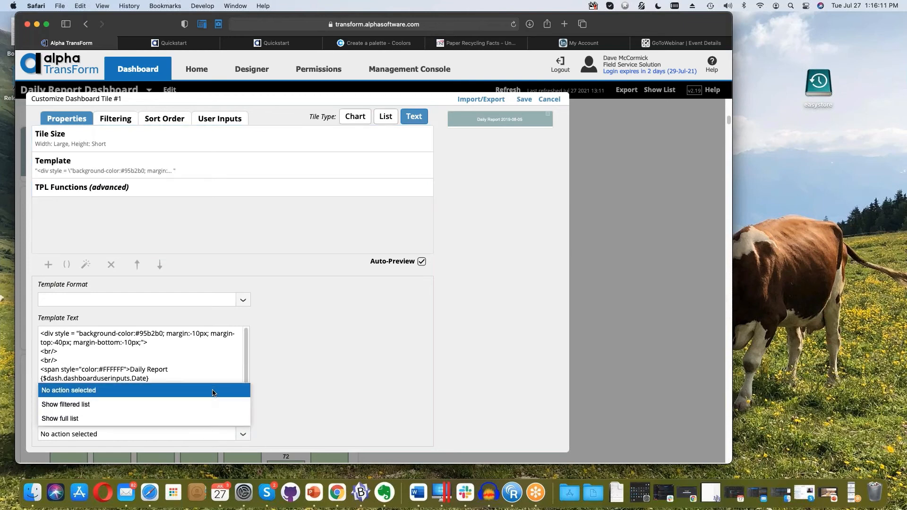
{"action": "left_click", "coordinate": [214, 391]}
{"action": "left_click", "coordinate": [524, 100]}
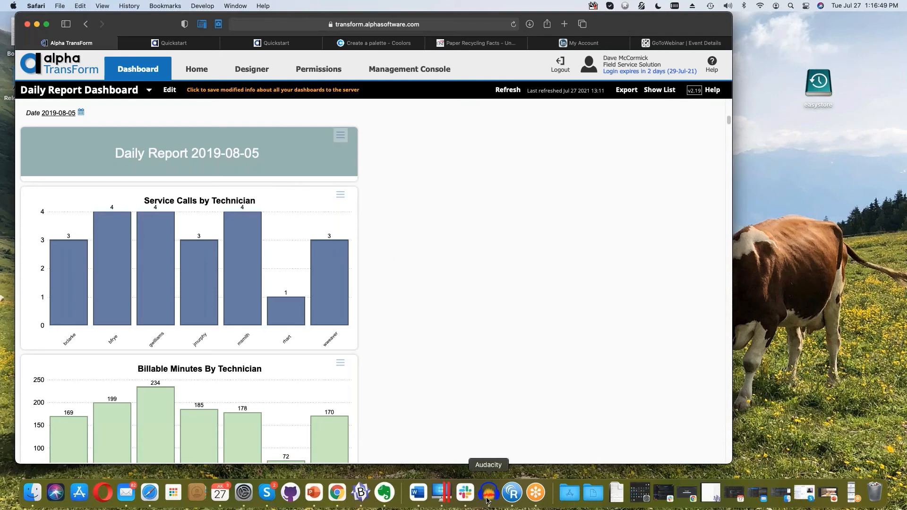
Step: Switch to the Coolors page and look at the five-color palette and the hex codes in its web address
{"action": "left_click", "coordinate": [531, 494]}
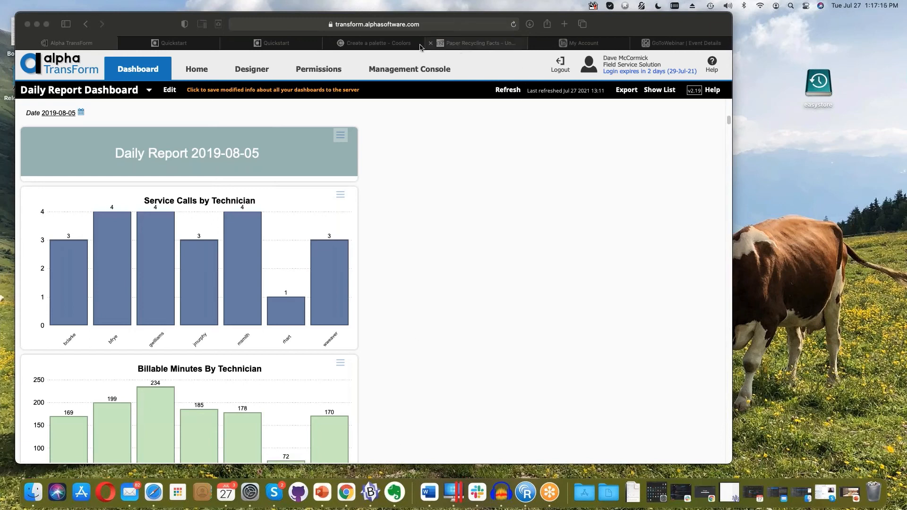
{"action": "left_click", "coordinate": [384, 43]}
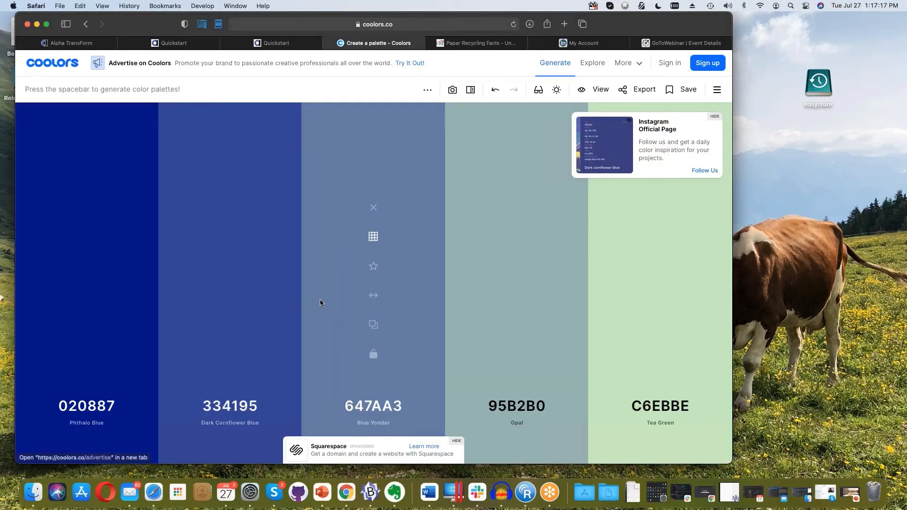
{"action": "left_click", "coordinate": [401, 24]}
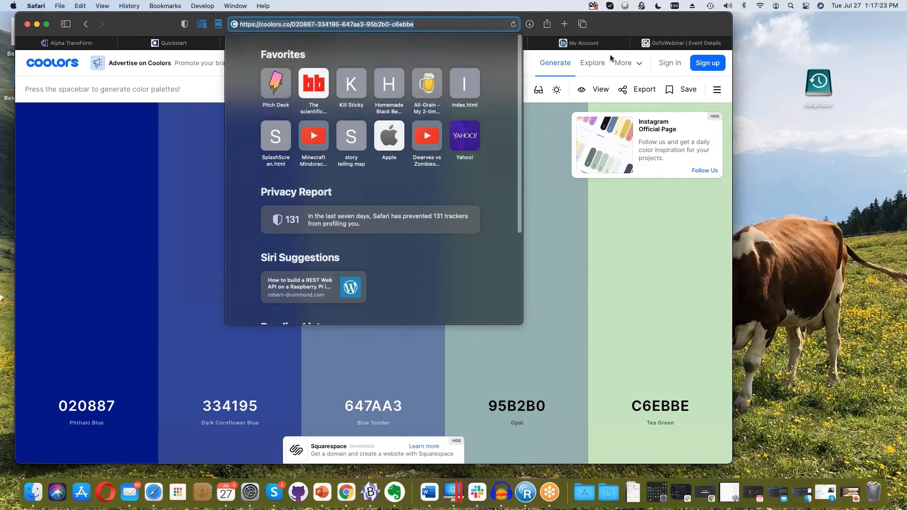
{"action": "left_click", "coordinate": [610, 277]}
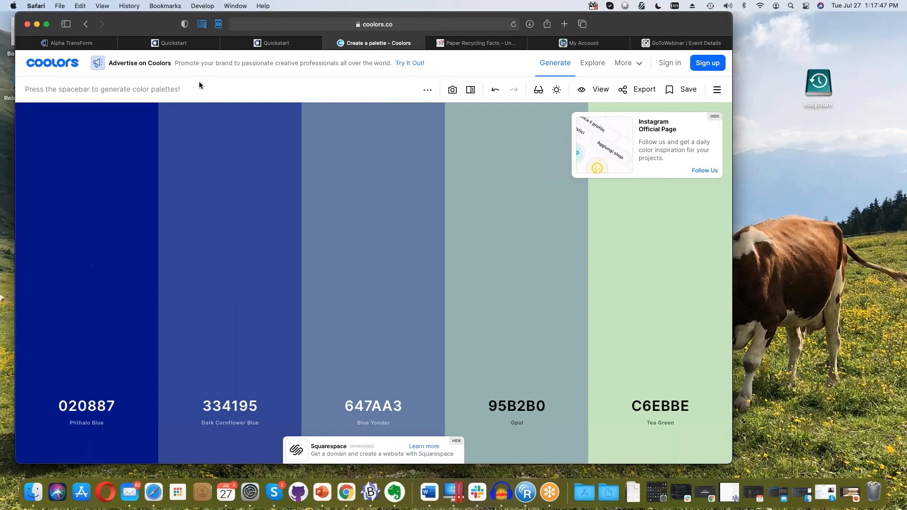
Step: Return to the TransForm dashboard, examine the background-color code in the title tile's template text and close the tile without saving
{"action": "left_click", "coordinate": [100, 44]}
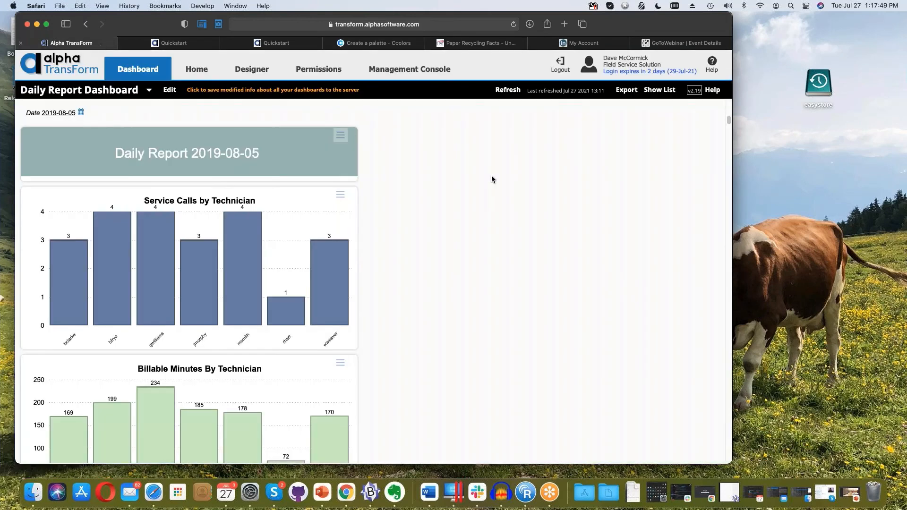
{"action": "left_click", "coordinate": [339, 137]}
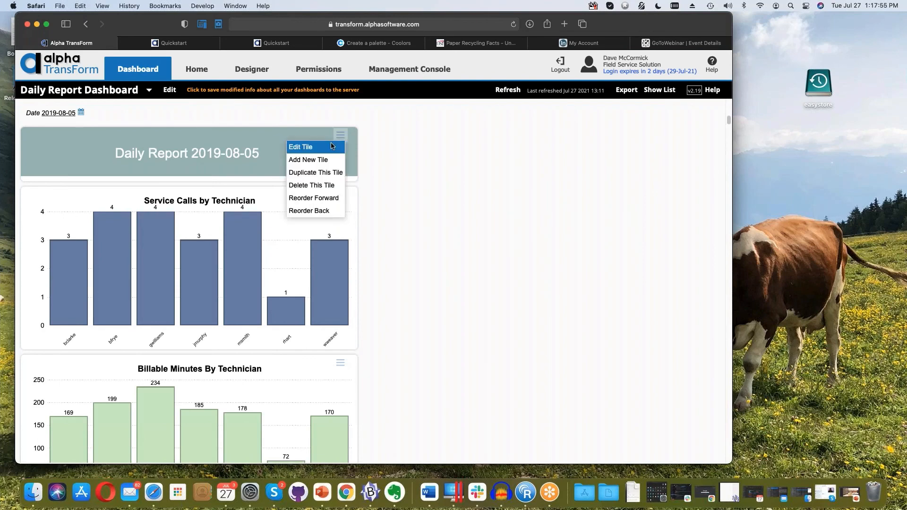
{"action": "left_click", "coordinate": [332, 146]}
{"action": "left_click", "coordinate": [288, 164]}
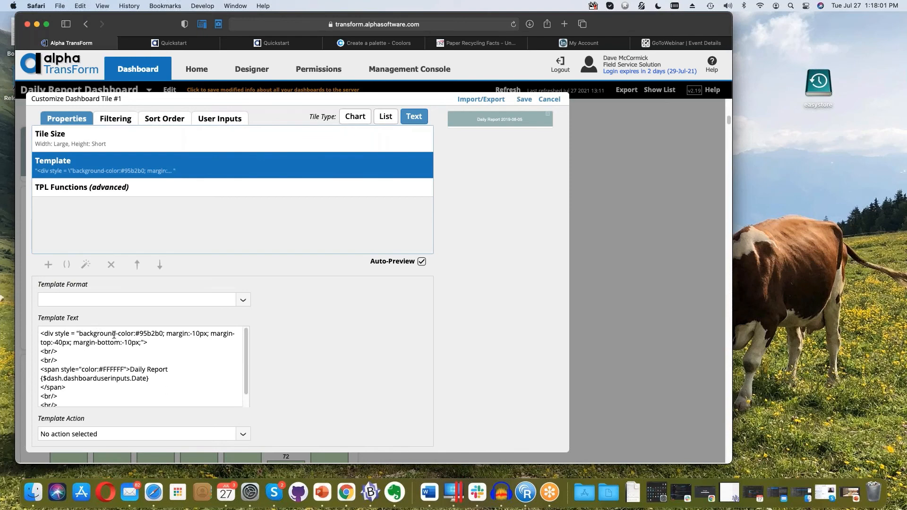
{"action": "mouse_move", "coordinate": [135, 334]}
{"action": "left_mouse_down"}
{"action": "mouse_move", "coordinate": [163, 334]}
{"action": "mouse_move", "coordinate": [136, 332]}
{"action": "left_mouse_up"}
{"action": "left_click", "coordinate": [165, 333]}
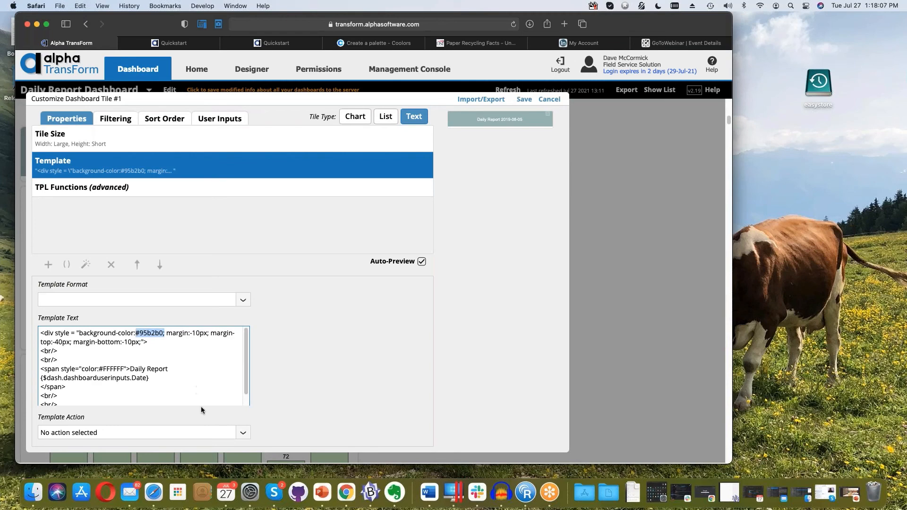
{"action": "left_click", "coordinate": [549, 99]}
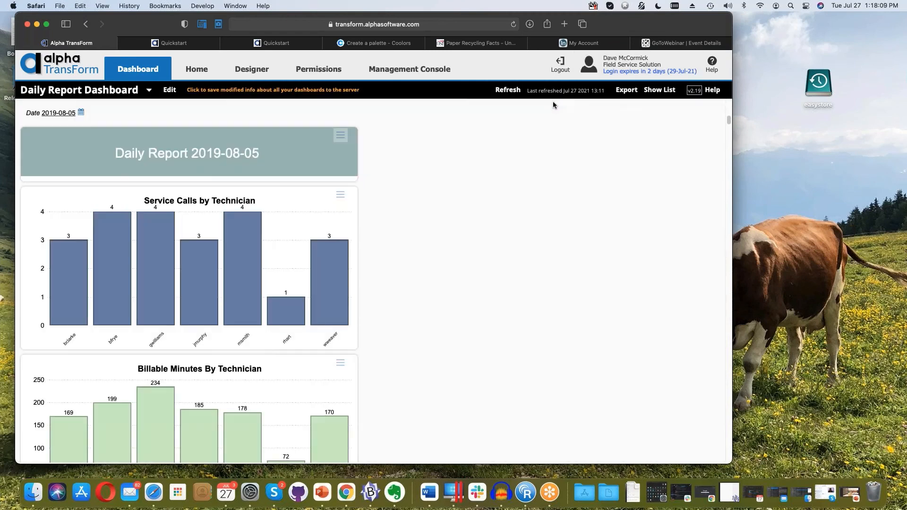
Step: Examine the graph group color and chart preview of the Service Calls by Technician tile, and close it without saving
{"action": "scroll", "coordinate": [162, 253], "scroll_direction": "down", "scroll_amount": 3}
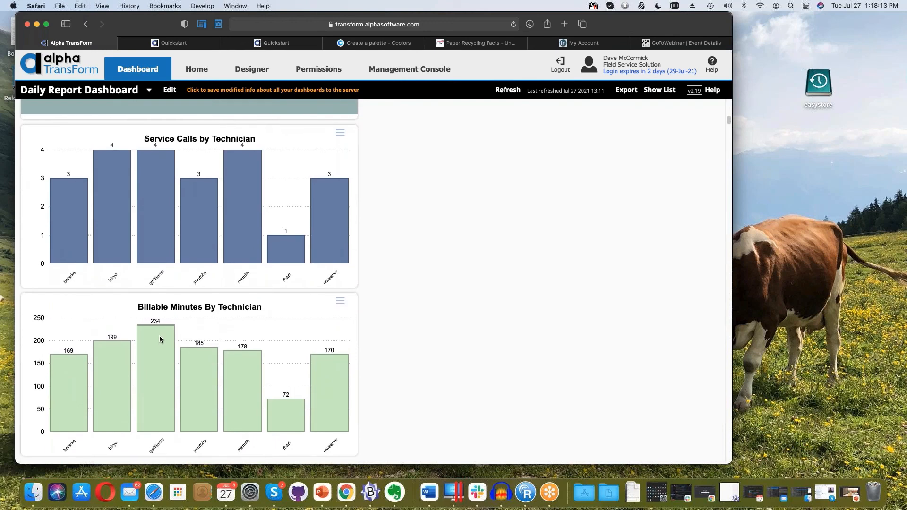
{"action": "scroll", "coordinate": [159, 339], "scroll_direction": "up", "scroll_amount": 3}
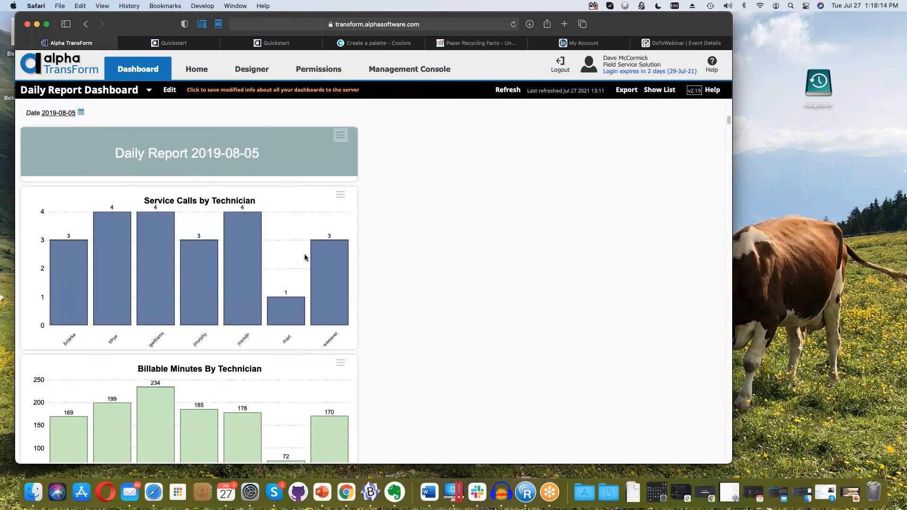
{"action": "left_click", "coordinate": [341, 195]}
{"action": "left_click", "coordinate": [314, 205]}
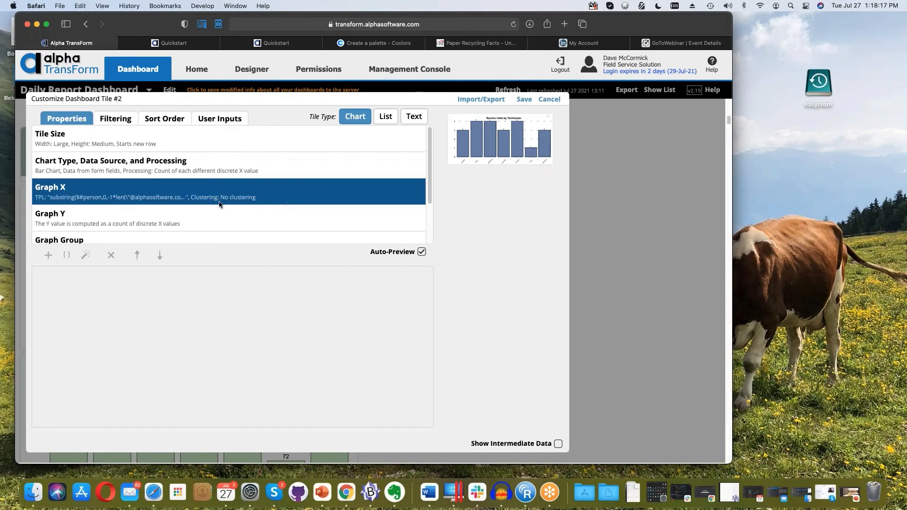
{"action": "scroll", "coordinate": [218, 204], "scroll_direction": "down", "scroll_amount": 3}
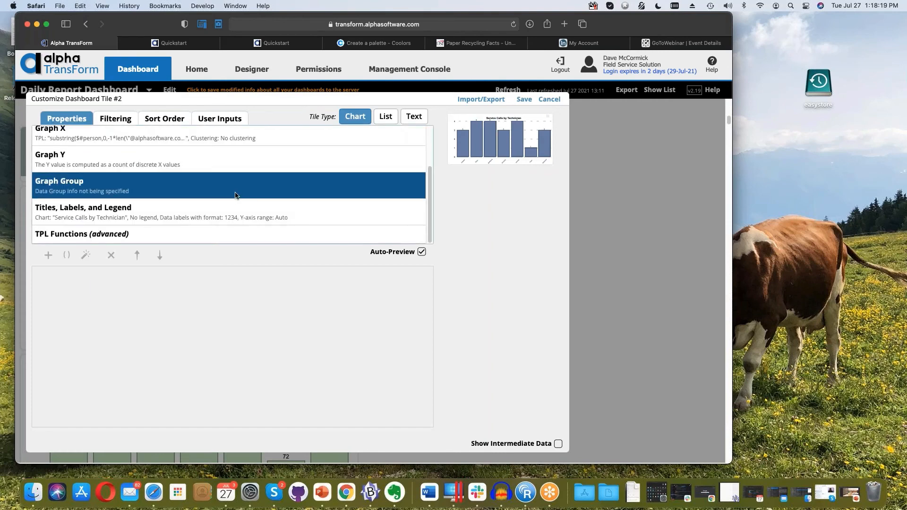
{"action": "left_click", "coordinate": [235, 195]}
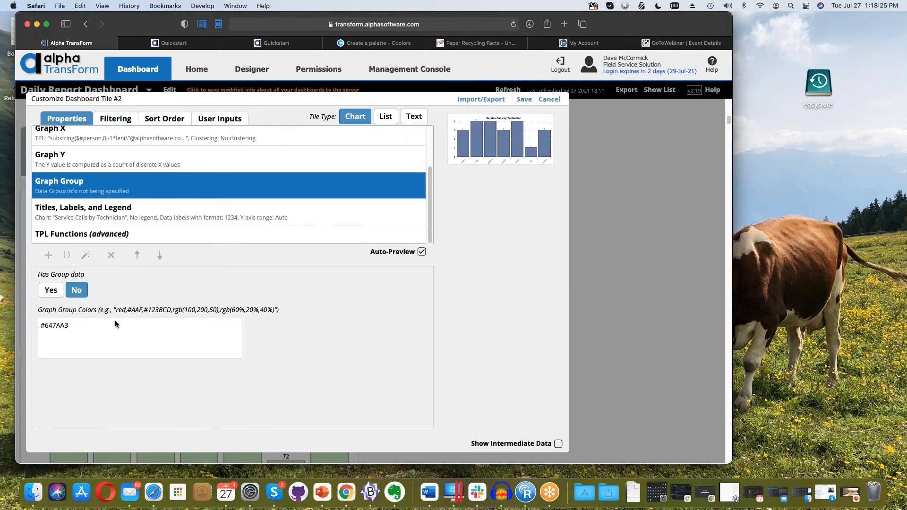
{"action": "mouse_move", "coordinate": [547, 146]}
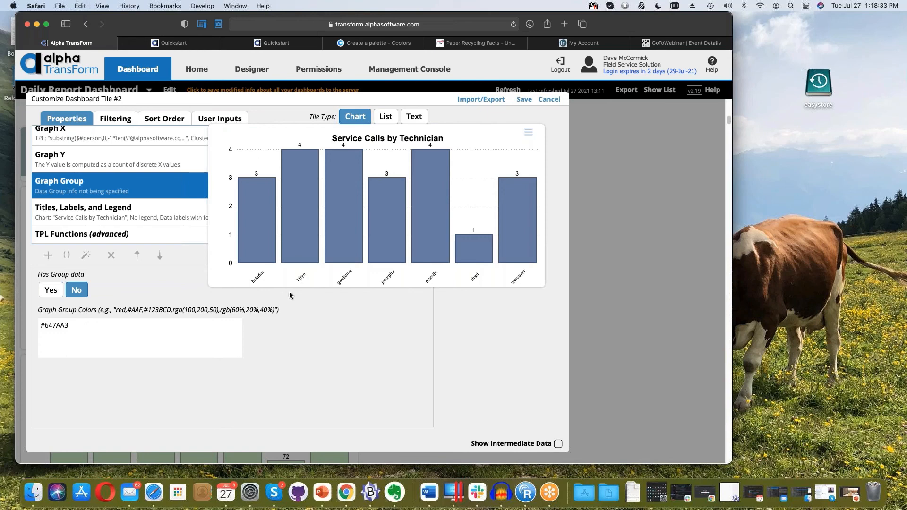
{"action": "left_click", "coordinate": [84, 327]}
{"action": "triple_click", "coordinate": [73, 325]}
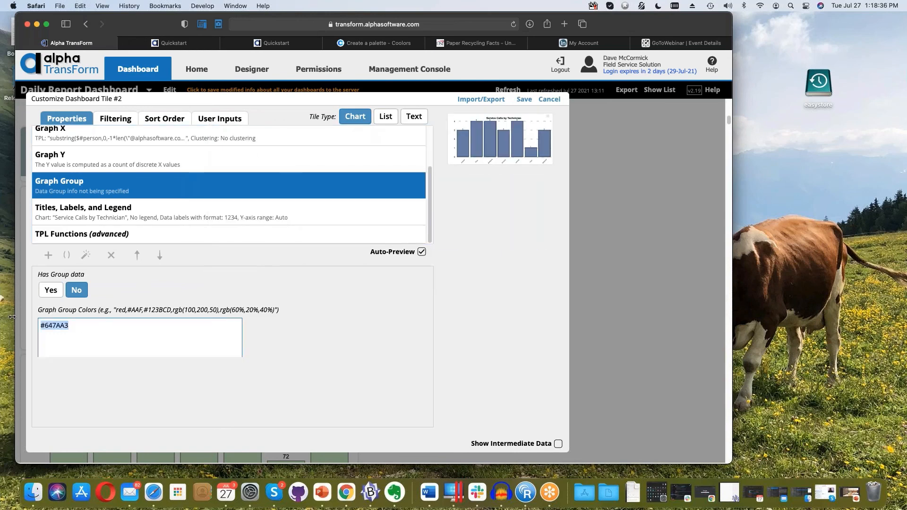
{"action": "left_click", "coordinate": [72, 325]}
{"action": "left_click_drag", "start_coordinate": [71, 325], "coordinate": [20, 321]}
{"action": "left_click", "coordinate": [548, 100]}
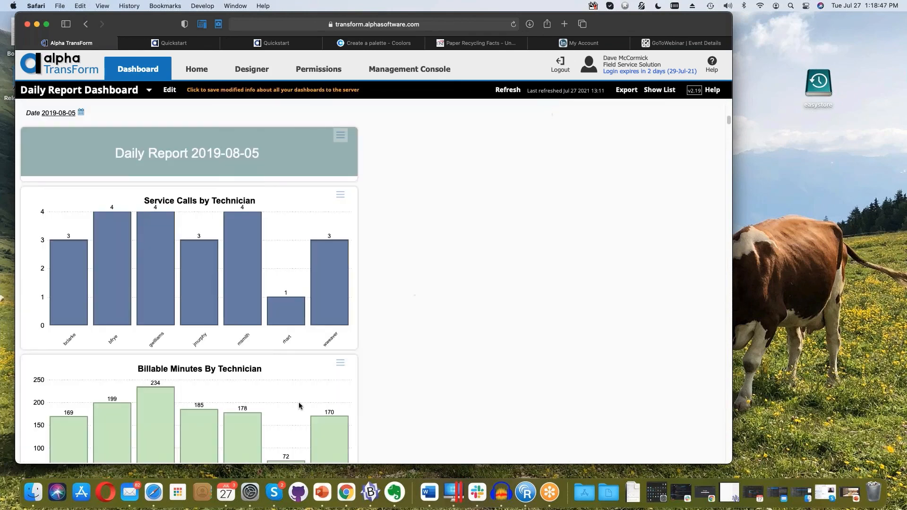
Step: Examine the graph group color of the Billable Minutes By Technician tile and close it without saving
{"action": "scroll", "coordinate": [300, 407], "scroll_direction": "down", "scroll_amount": 2}
{"action": "left_click", "coordinate": [340, 311]}
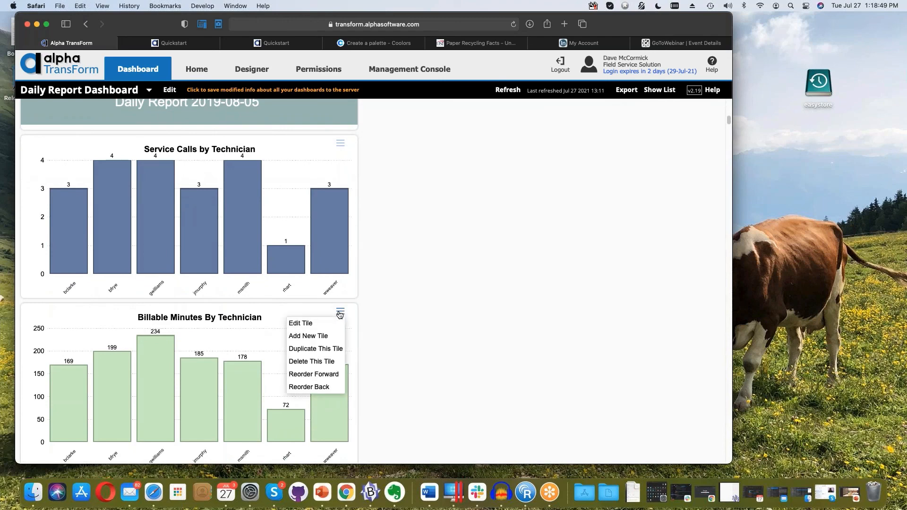
{"action": "left_click", "coordinate": [305, 320]}
{"action": "scroll", "coordinate": [191, 211], "scroll_direction": "down", "scroll_amount": 3}
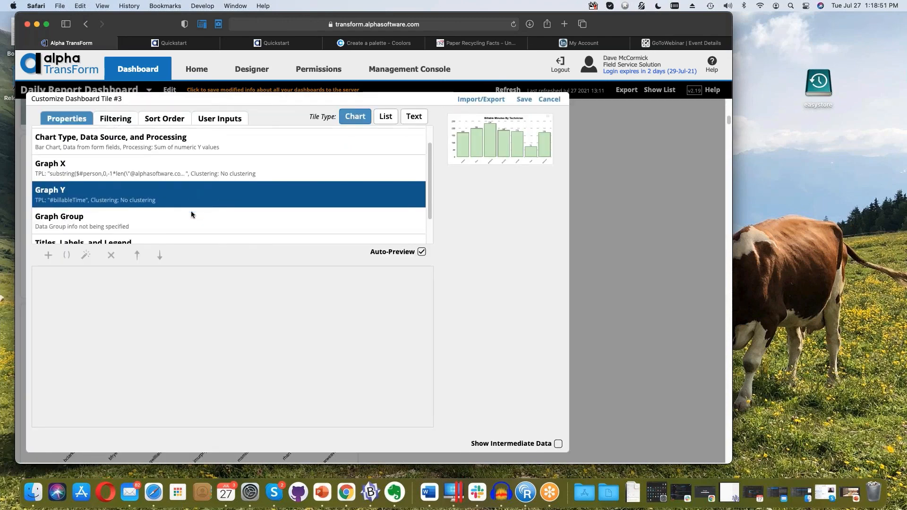
{"action": "left_click", "coordinate": [190, 191]}
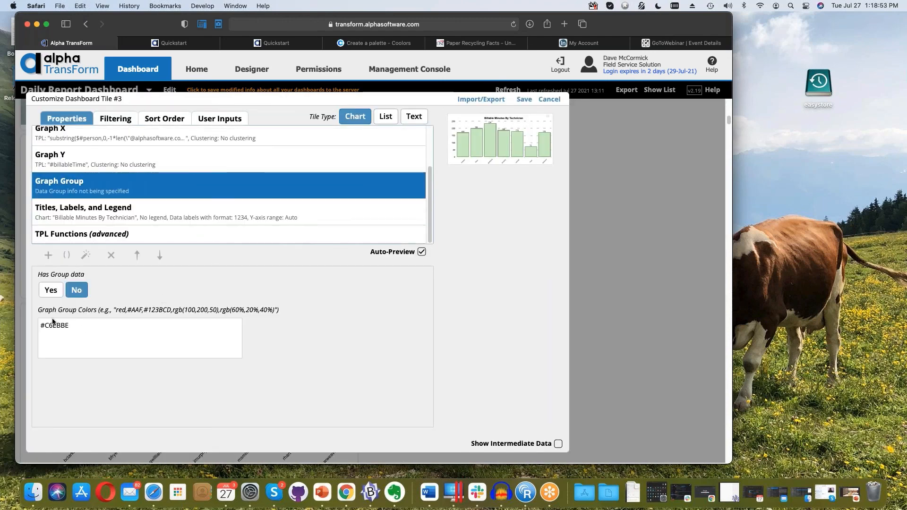
{"action": "left_click_drag", "start_coordinate": [83, 332], "coordinate": [25, 321]}
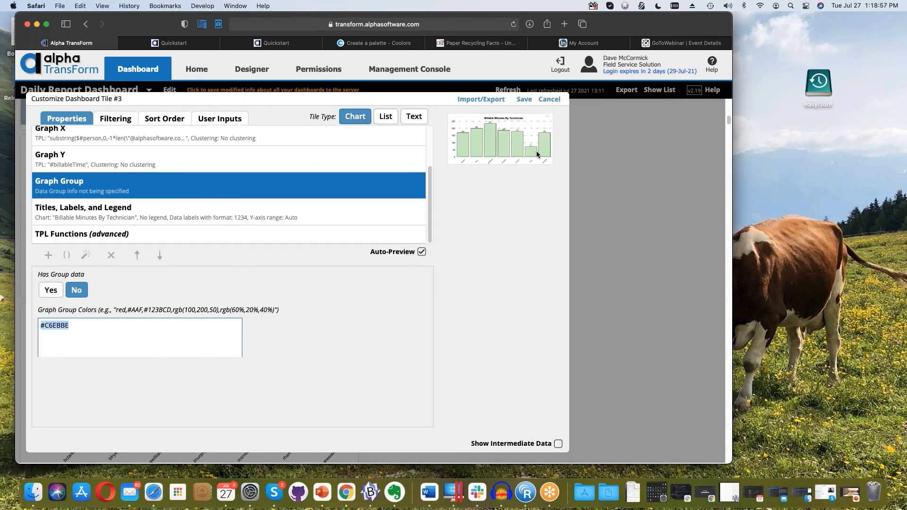
{"action": "left_click", "coordinate": [548, 100]}
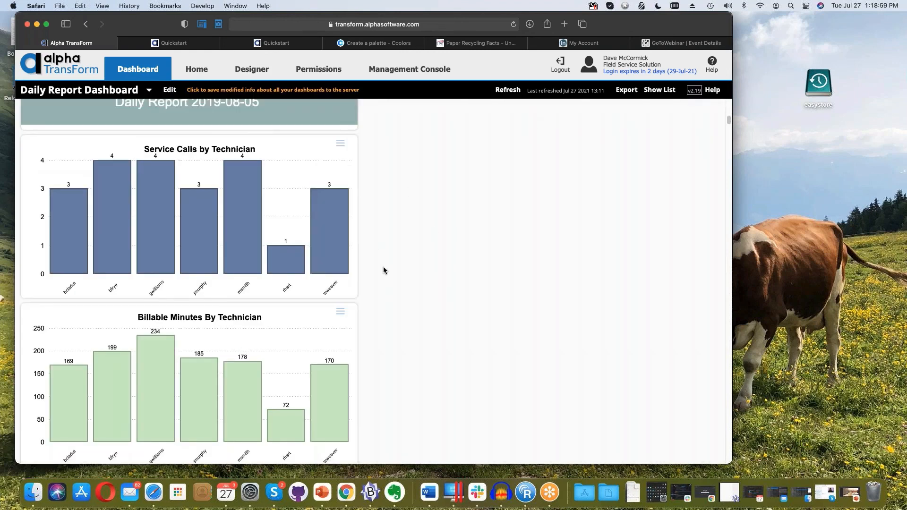
Step: Switch to the Field Service Dashboard
{"action": "left_click", "coordinate": [150, 93]}
{"action": "left_click", "coordinate": [102, 122]}
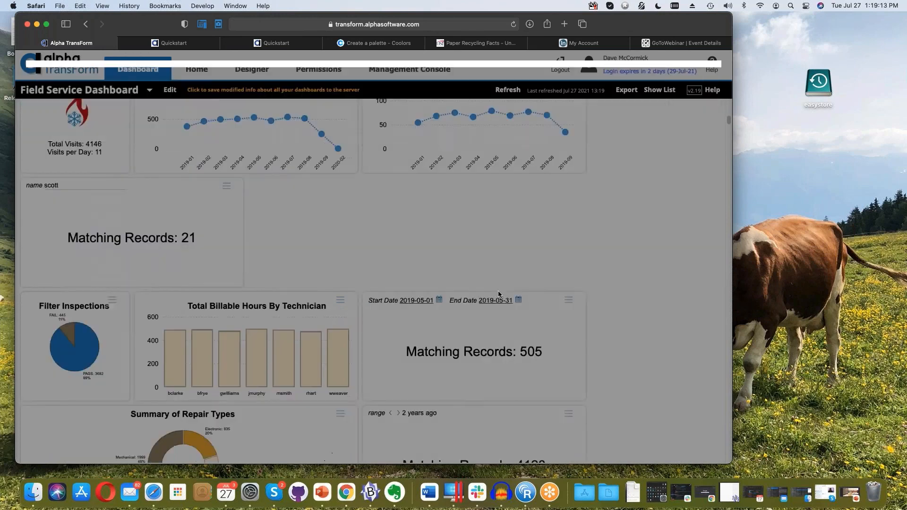
{"action": "scroll", "coordinate": [370, 242], "scroll_direction": "down", "scroll_amount": 3}
{"action": "scroll", "coordinate": [205, 409], "scroll_direction": "up", "scroll_amount": 1}
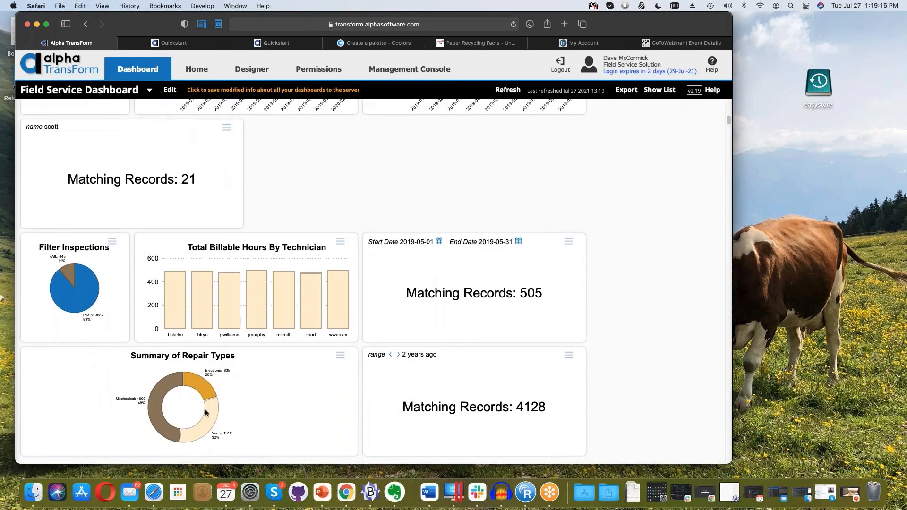
Step: Review the comma-separated graph group colors and preview of the Summary of Repair Types donut chart, and save the tile
{"action": "left_click", "coordinate": [340, 355]}
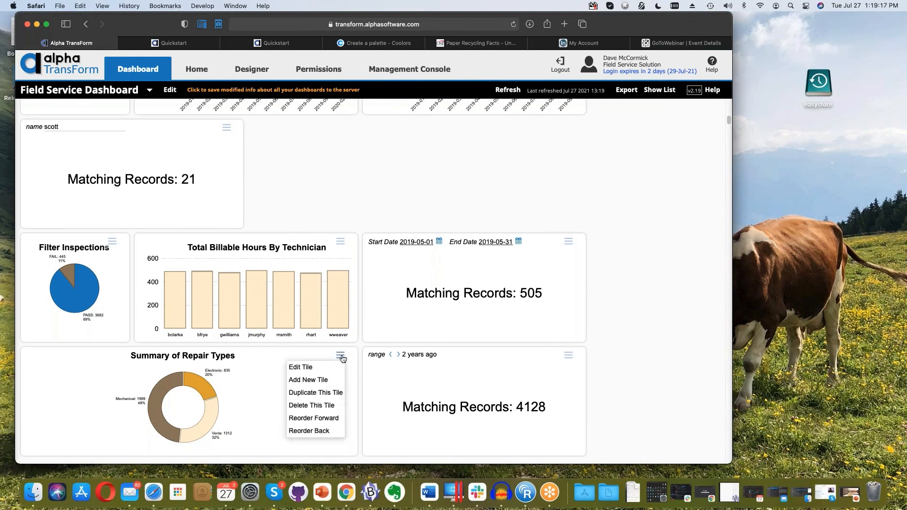
{"action": "left_click", "coordinate": [330, 367]}
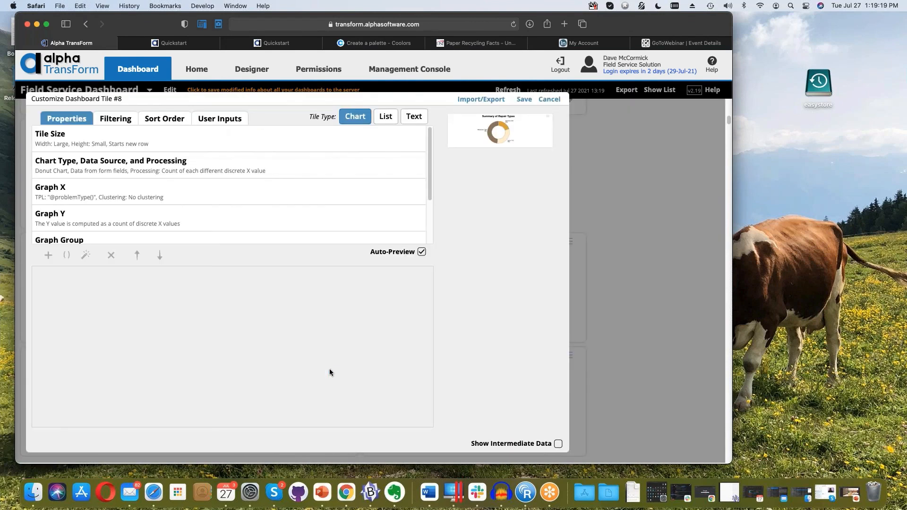
{"action": "left_click", "coordinate": [227, 202]}
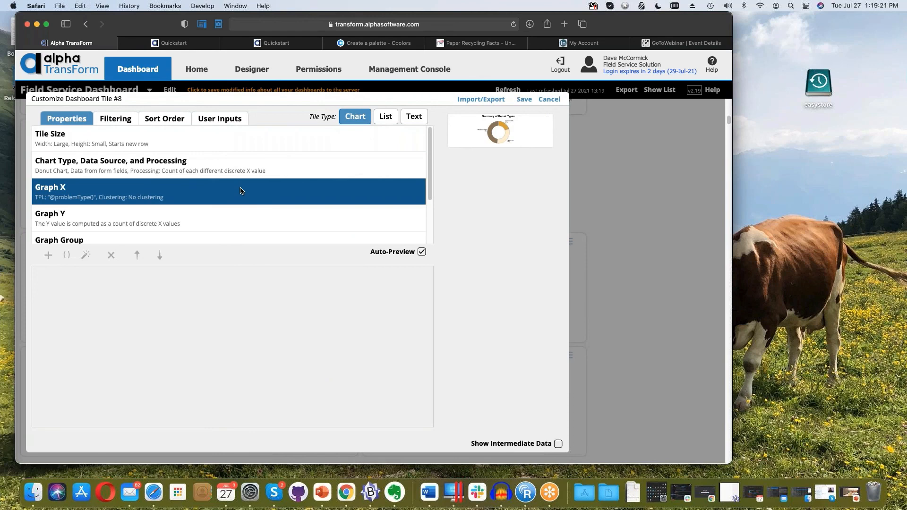
{"action": "scroll", "coordinate": [243, 191], "scroll_direction": "down", "scroll_amount": 3}
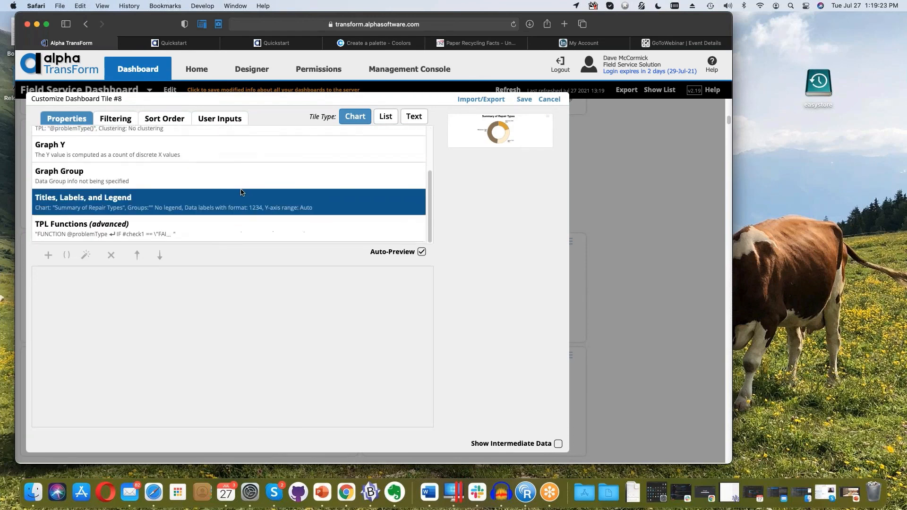
{"action": "left_click", "coordinate": [233, 173]}
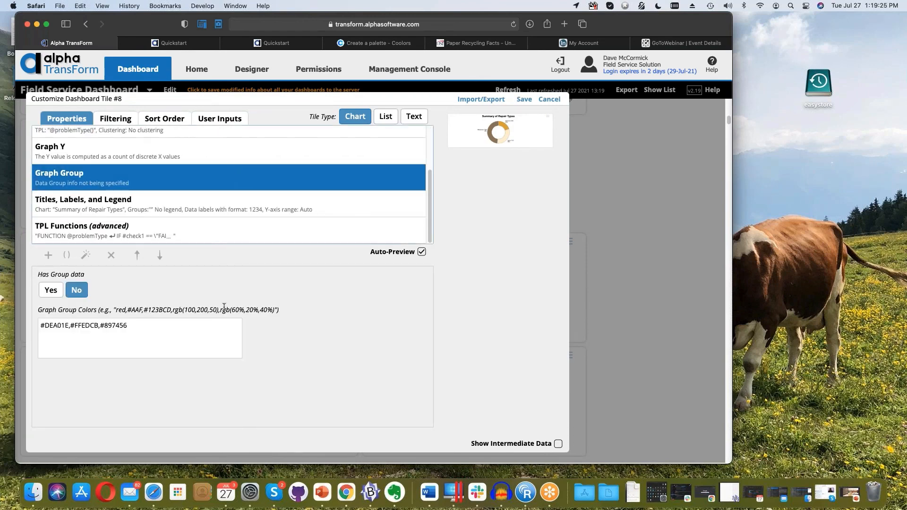
{"action": "mouse_move", "coordinate": [518, 125]}
{"action": "left_click_drag", "start_coordinate": [70, 325], "coordinate": [32, 324]}
{"action": "left_click", "coordinate": [148, 325]}
{"action": "left_click_drag", "start_coordinate": [127, 325], "coordinate": [16, 326]}
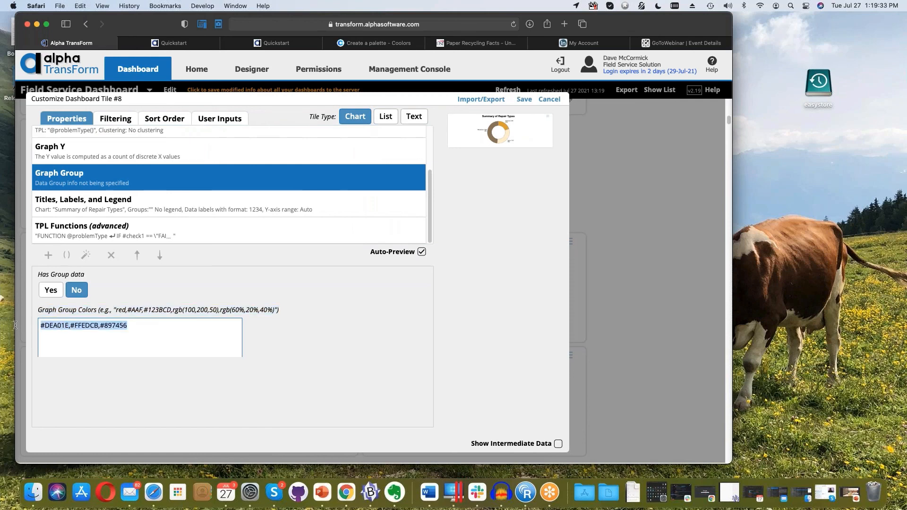
{"action": "left_click", "coordinate": [168, 329]}
{"action": "mouse_move", "coordinate": [534, 125]}
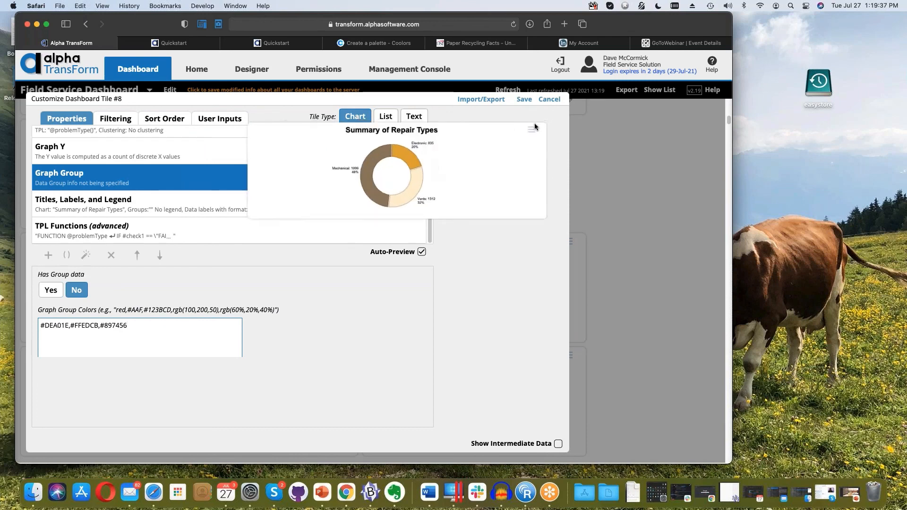
{"action": "left_click", "coordinate": [524, 98]}
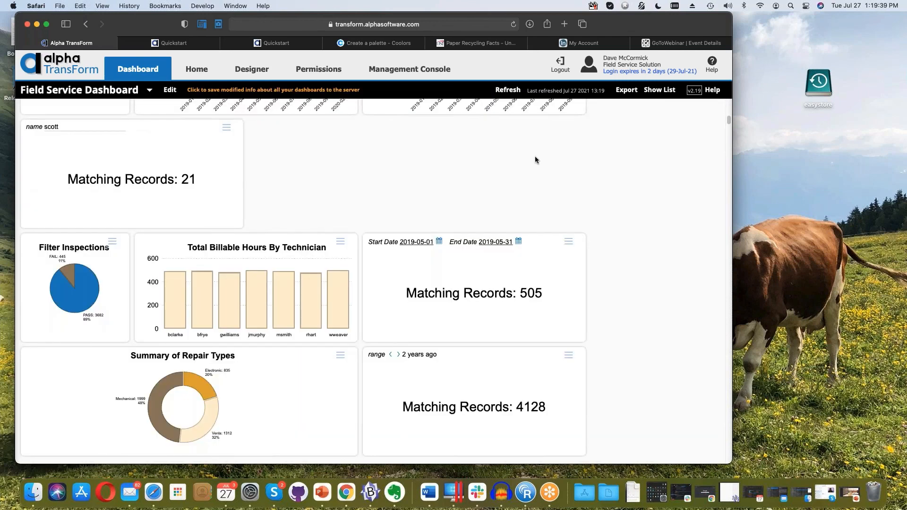